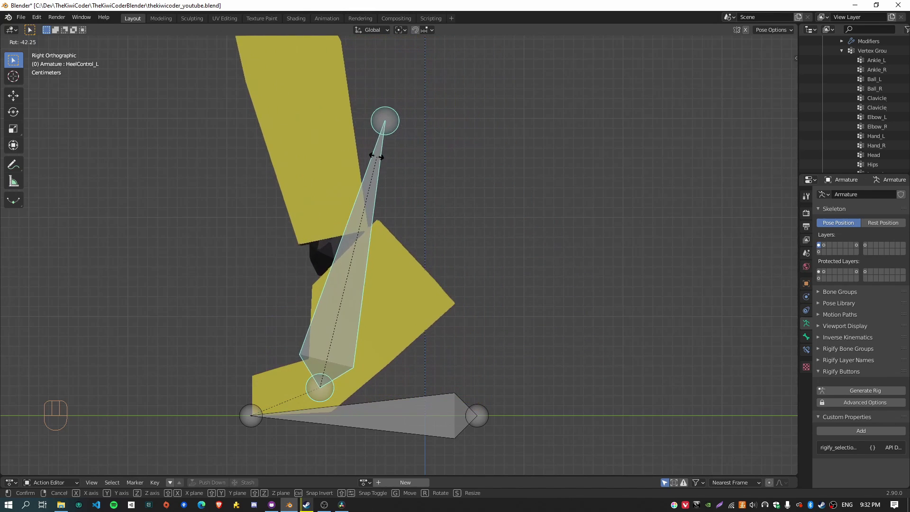
- Tilt HeelControl_L to lift the foot, then clear its rotation back to rest
click(464, 336)
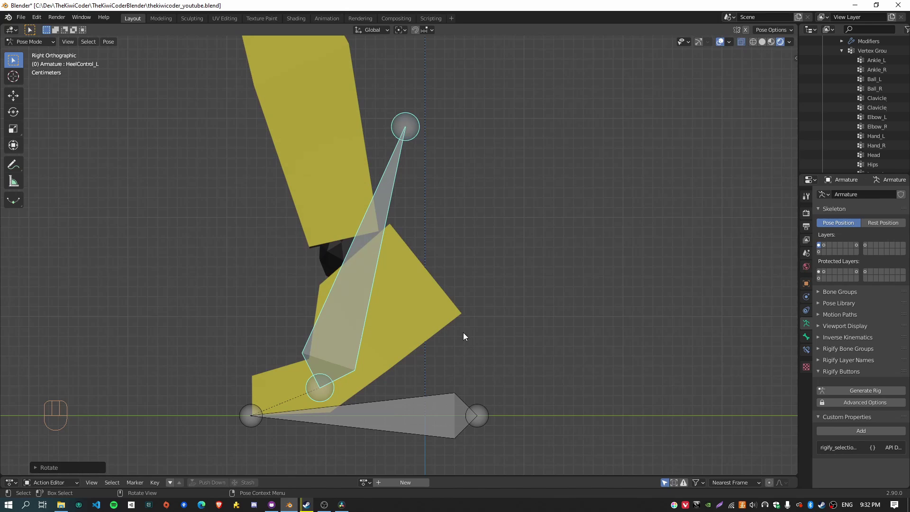
key(r)
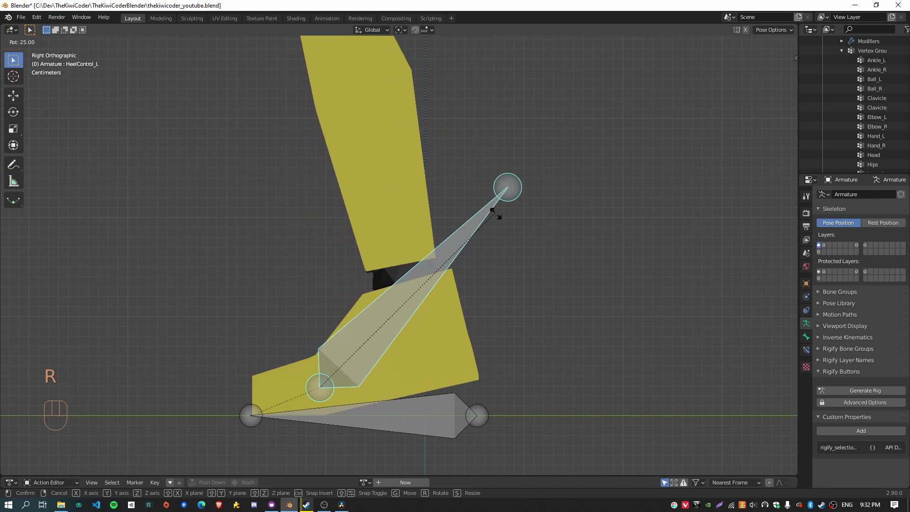
click(568, 371)
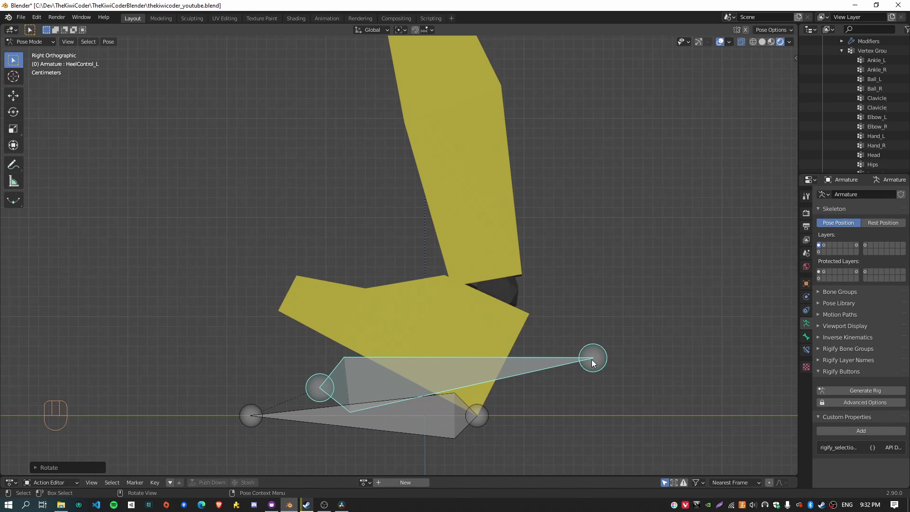
key(alt+r)
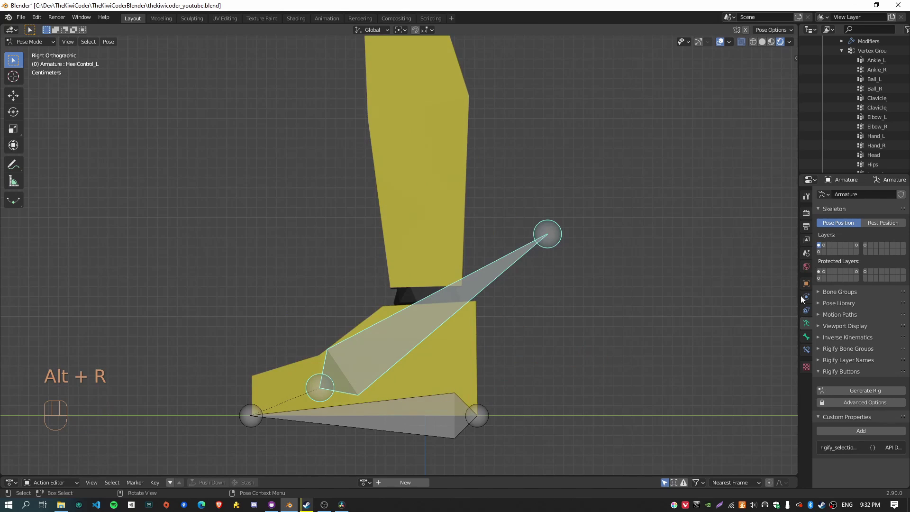
- Show bone layer 2 with the driver bones, and test-rotate HeelControl_L both ways before clearing it
shift+click(824, 245)
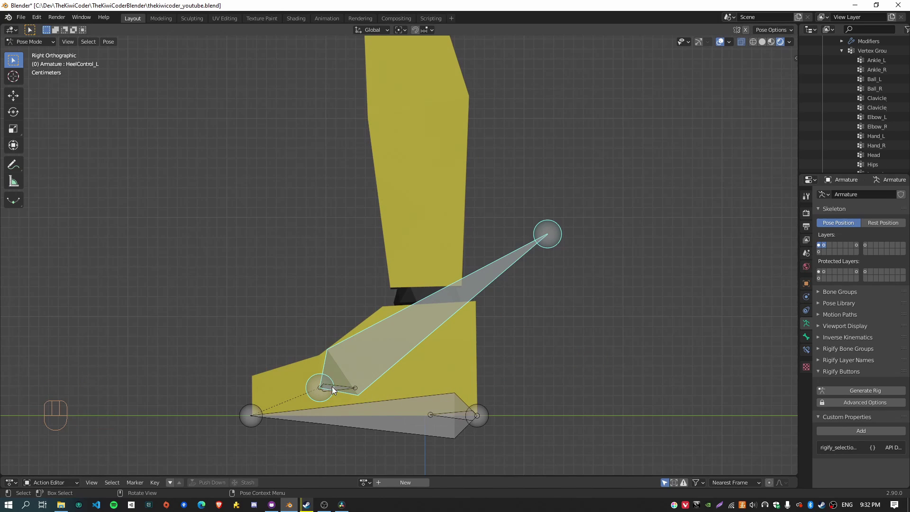
key(r)
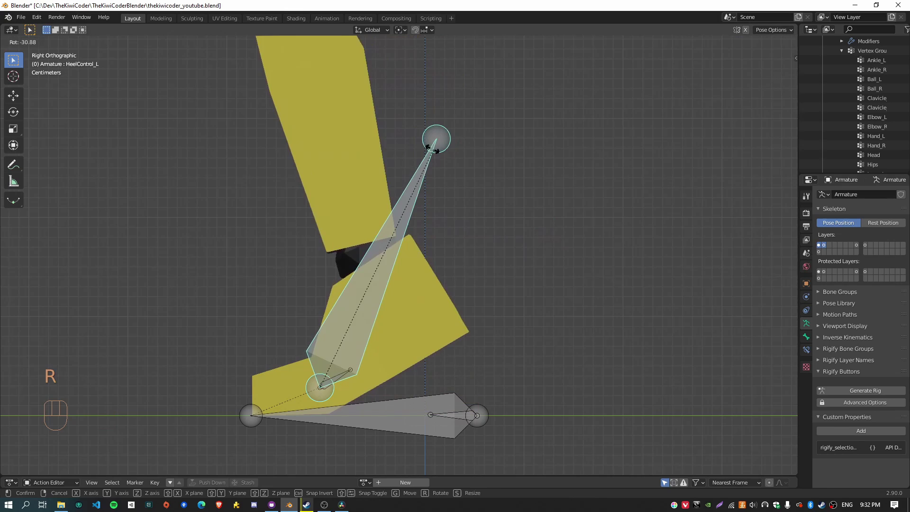
click(320, 352)
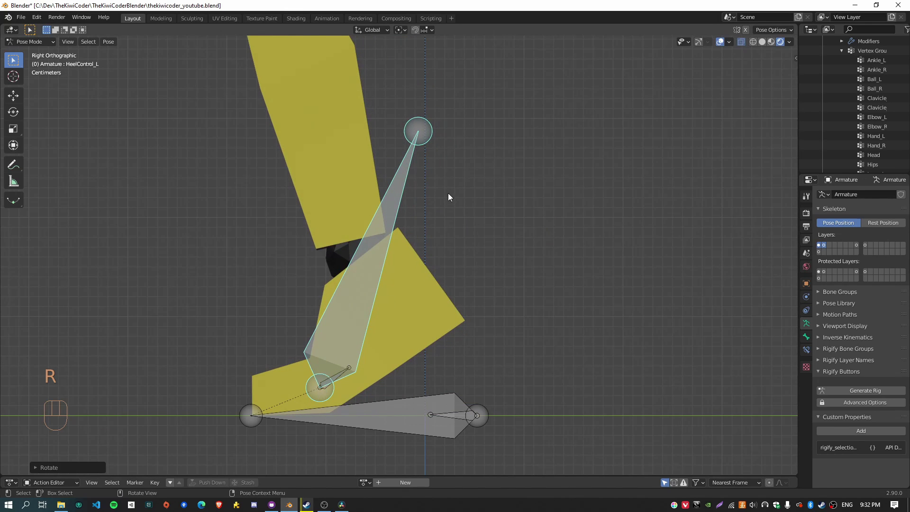
click(422, 136)
key(r)
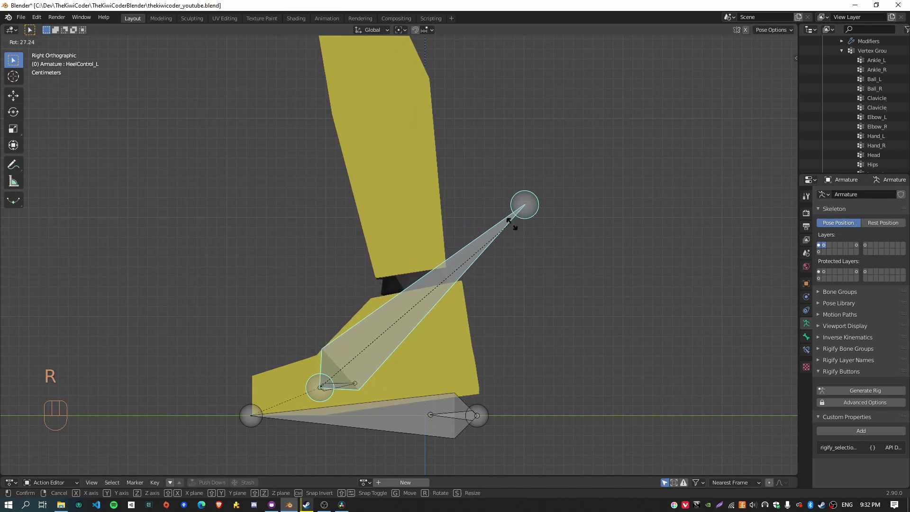
click(466, 433)
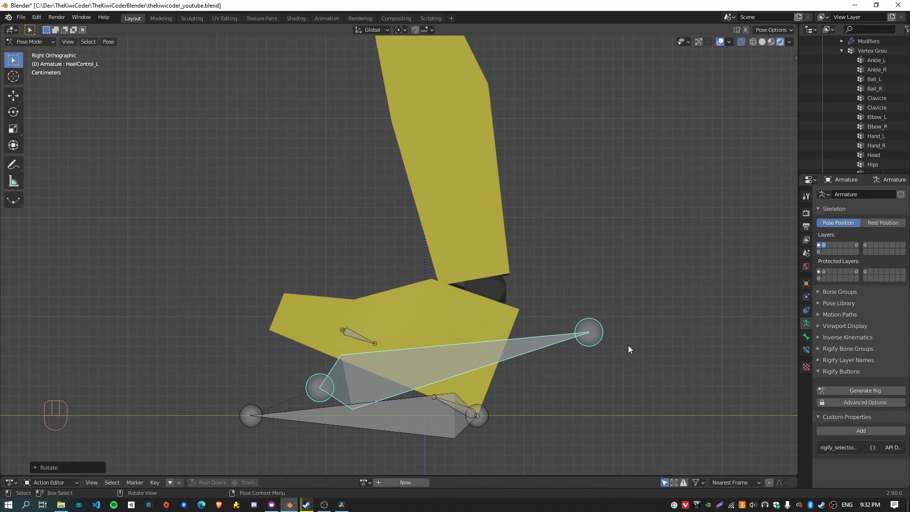
key(alt+r)
- Test moving and tilting the foot with HeelPivot_L, then reset its rotation and location
click(390, 419)
key(g)
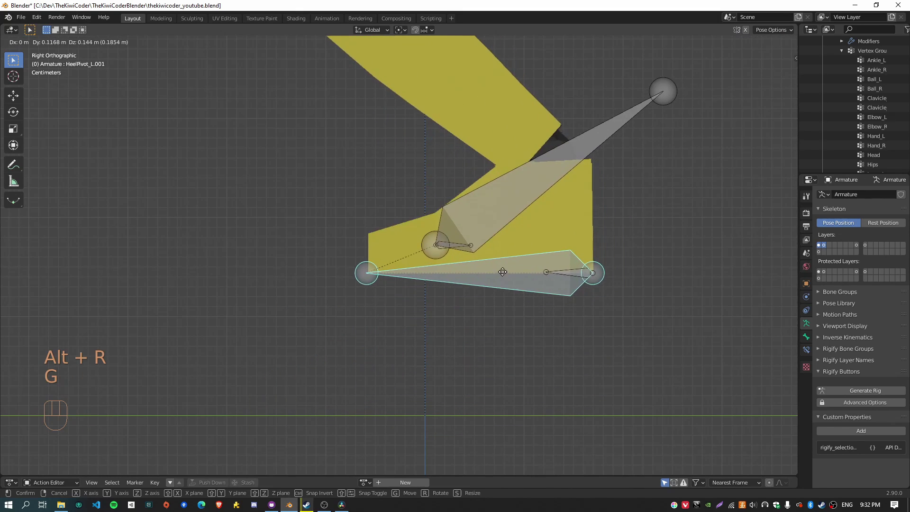
click(417, 351)
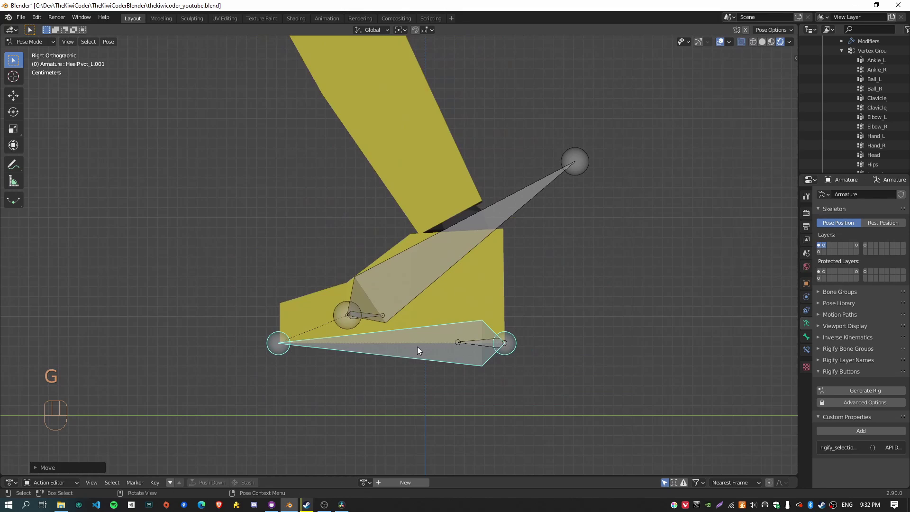
key(r)
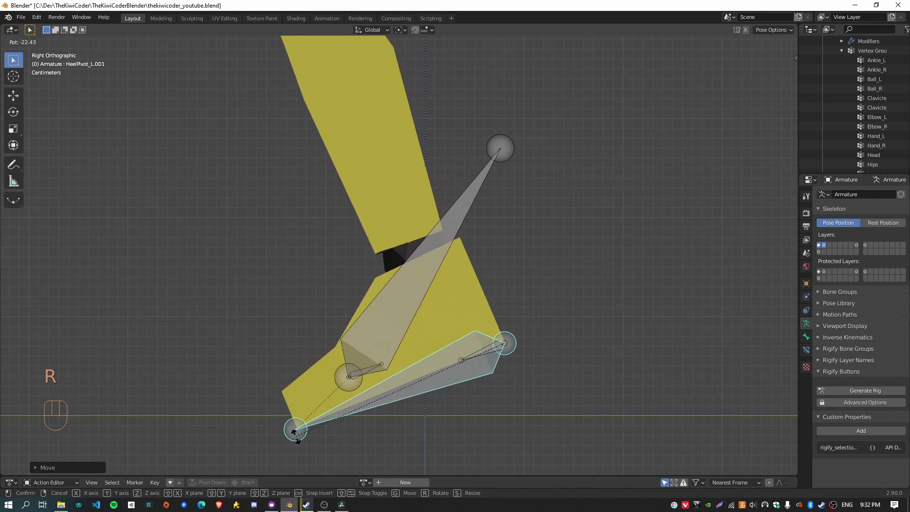
click(537, 163)
key(r)
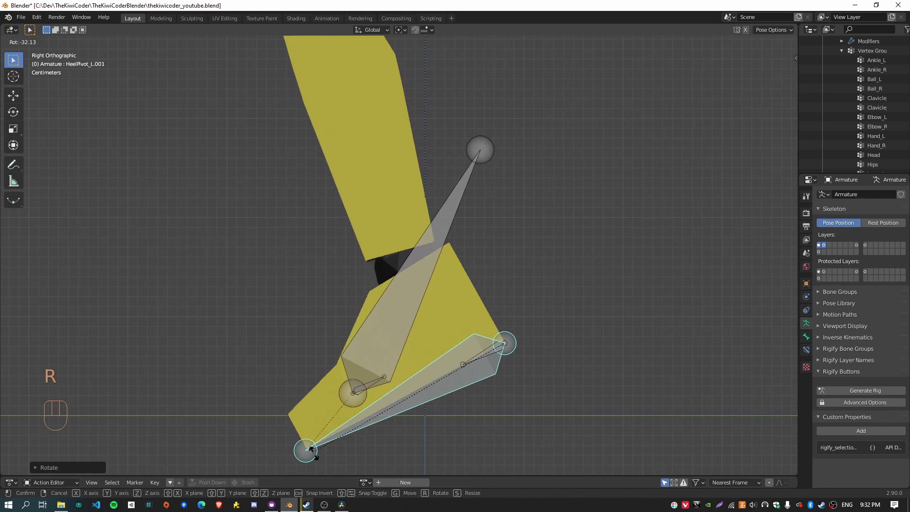
click(348, 349)
key(alt+r)
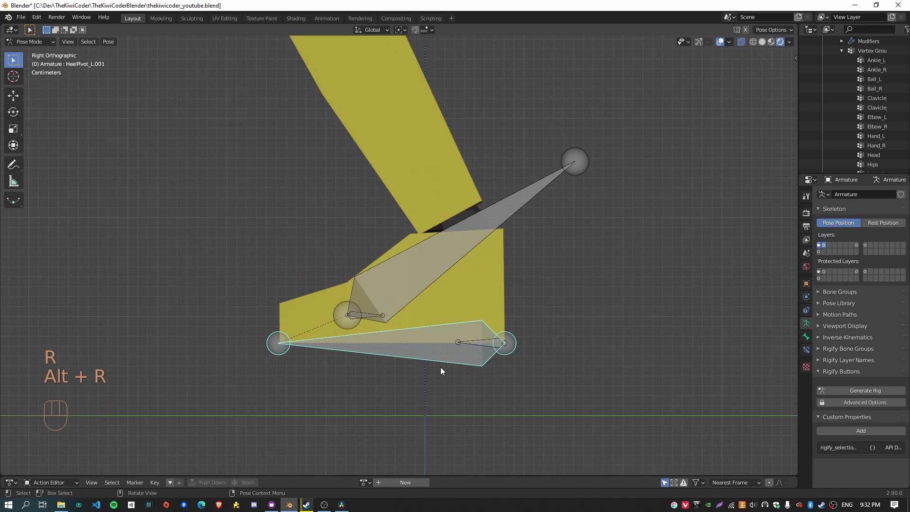
key(alt+g)
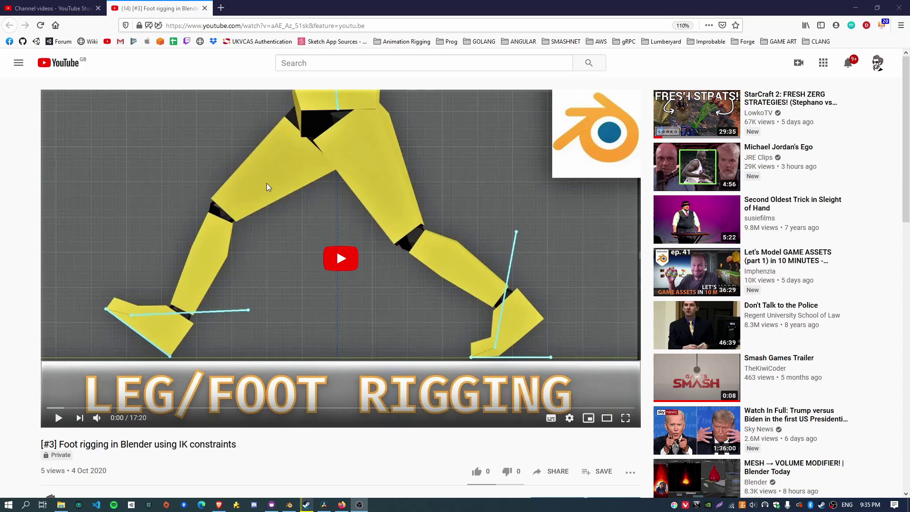
drag(59, 445, 244, 449)
click(243, 449)
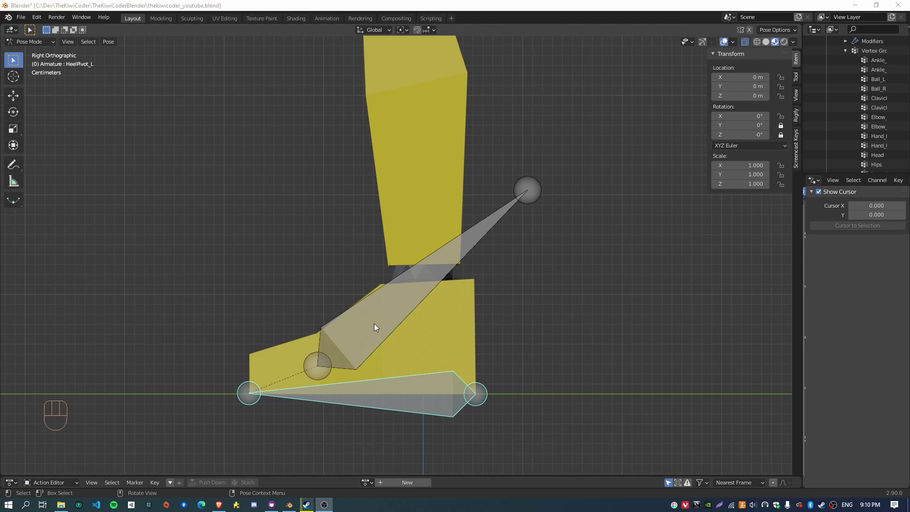
click(519, 200)
key(r)
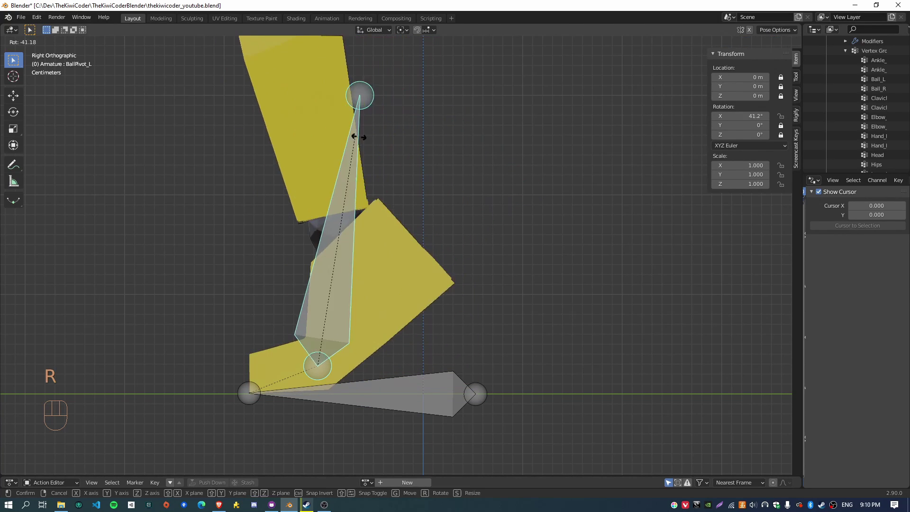
right_click(485, 243)
click(248, 392)
key(r)
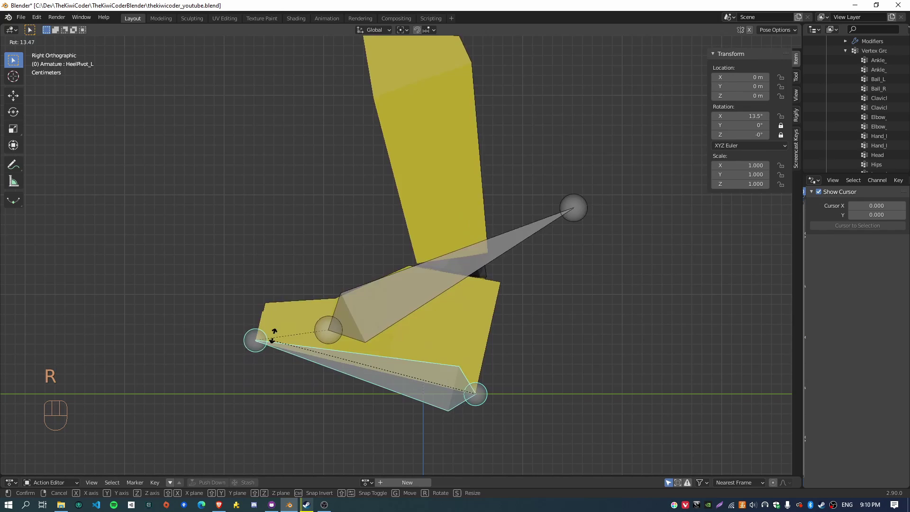
right_click(288, 291)
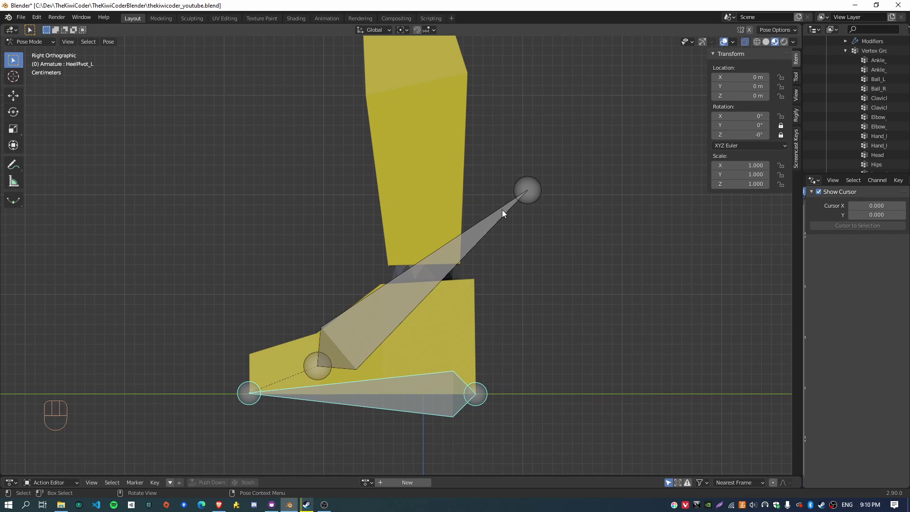
click(434, 273)
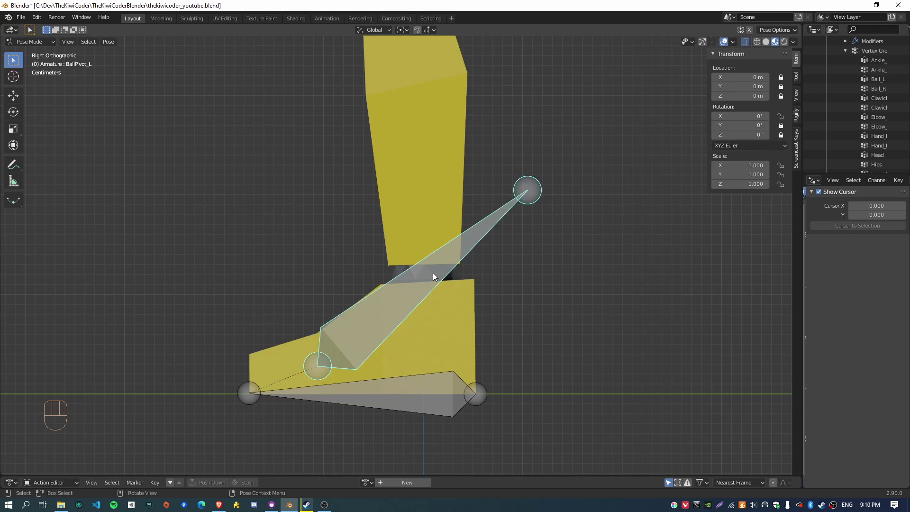
click(399, 402)
click(411, 308)
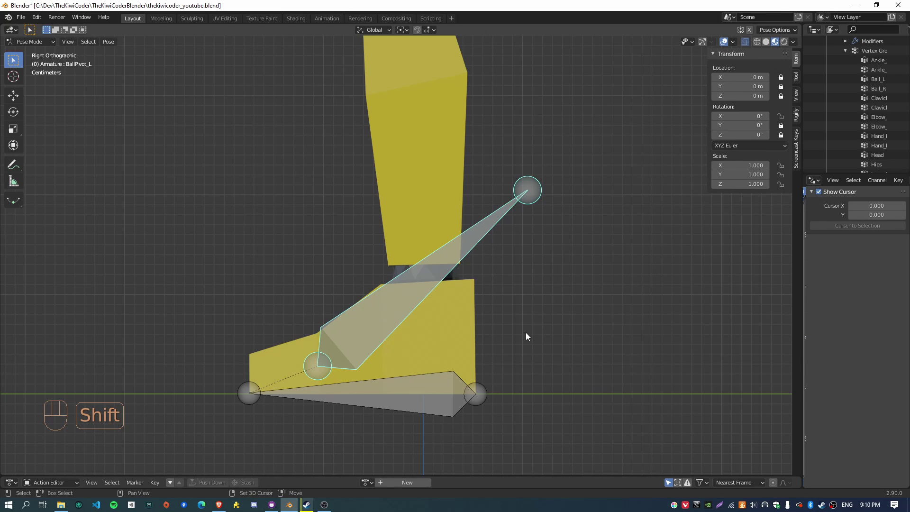
shift+middle_drag(525, 332, 550, 315)
scroll(522, 335, up, 1)
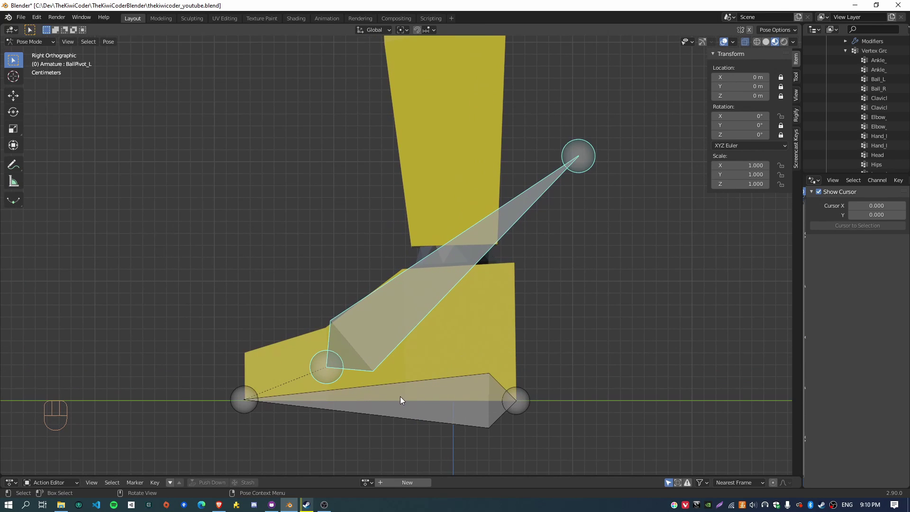
click(390, 403)
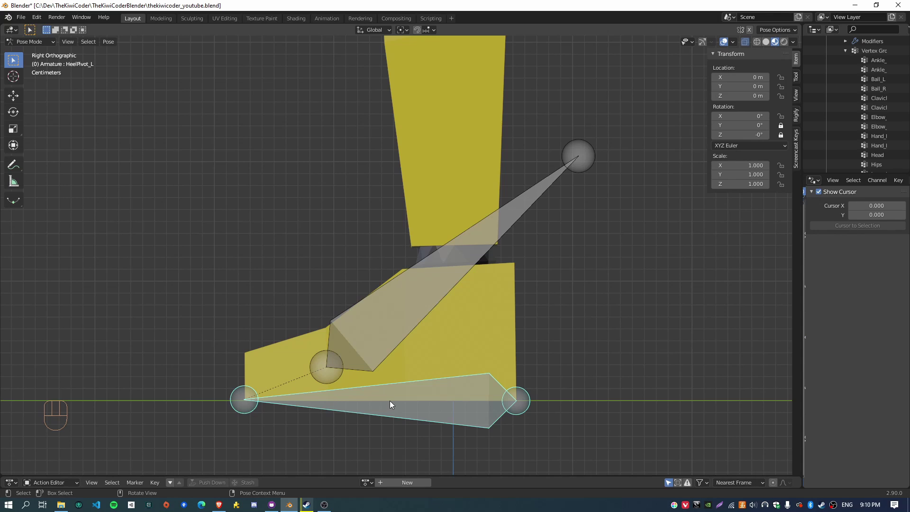
key(r)
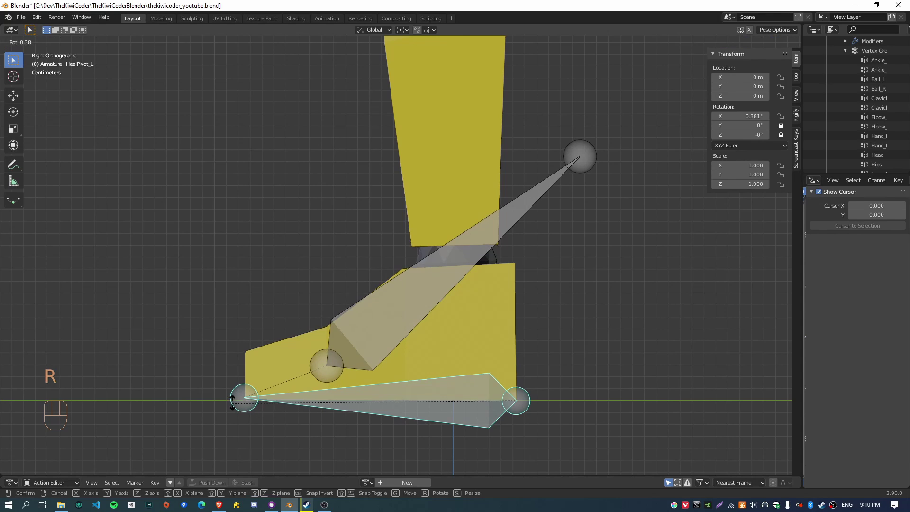
click(285, 266)
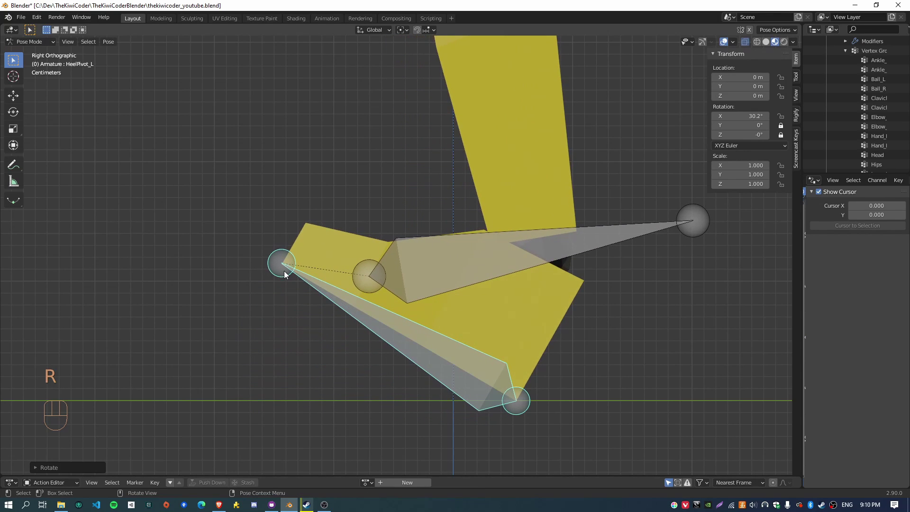
key(alt+r)
click(531, 207)
key(r)
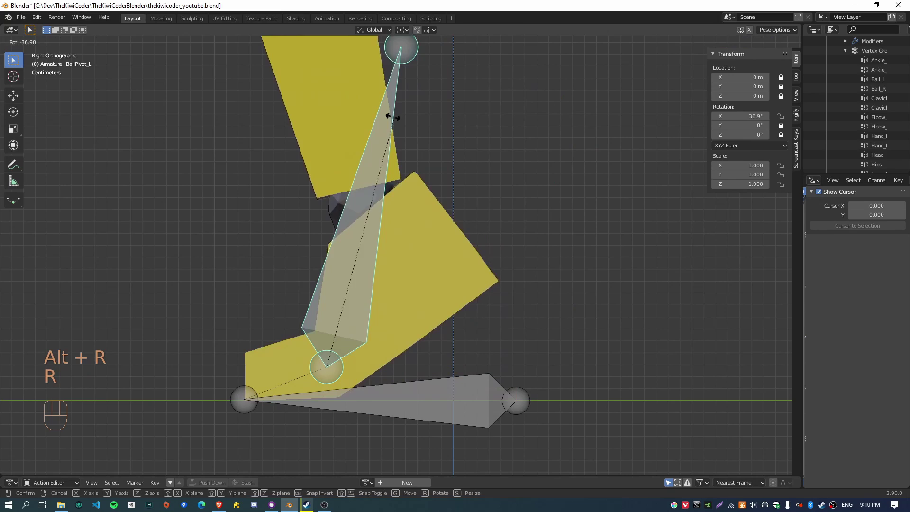
click(374, 111)
key(alt+r)
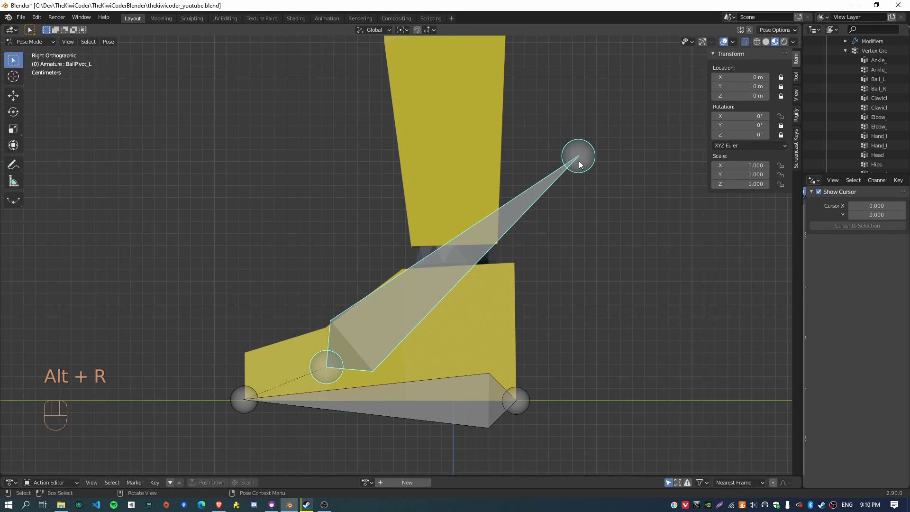
key(r)
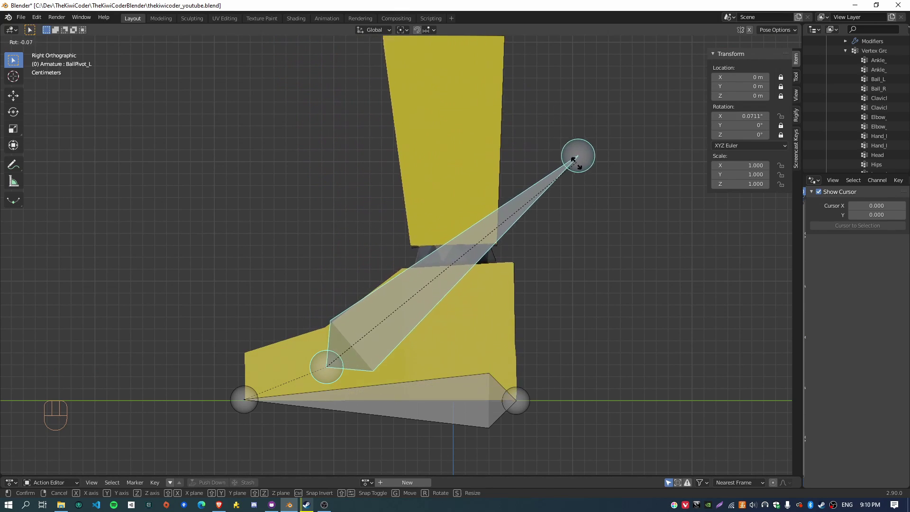
click(620, 330)
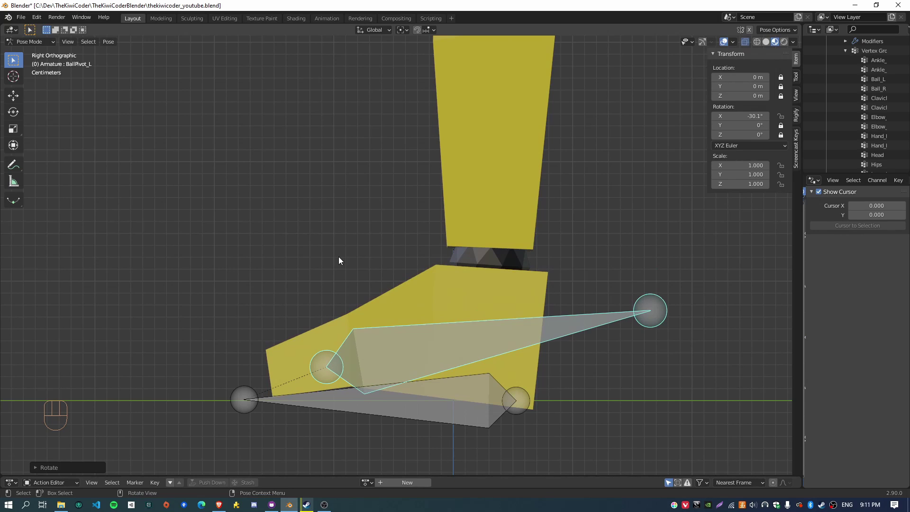
key(alt+r)
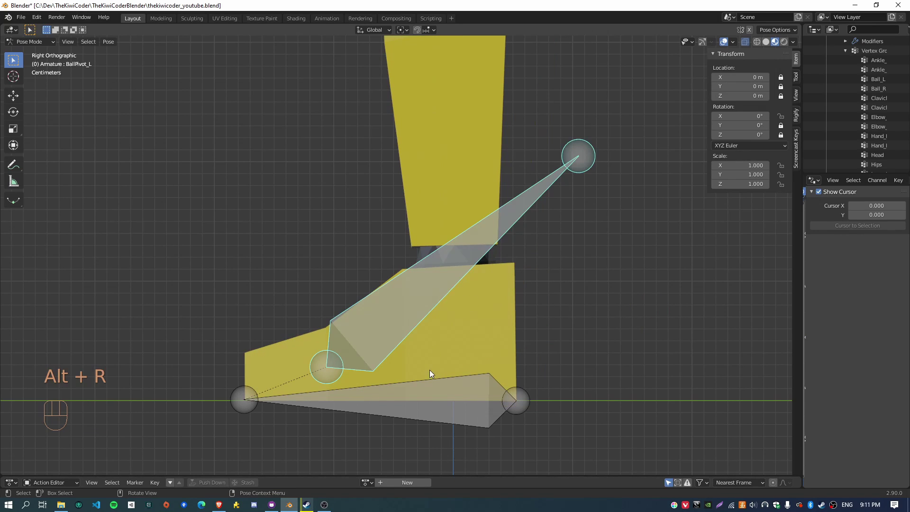
shift+middle_drag(497, 345, 406, 393)
- In Edit Mode, pull BallPivot_L's tail in so it becomes a short bone inside the foot
scroll(437, 326, up, 1)
key(Tab)
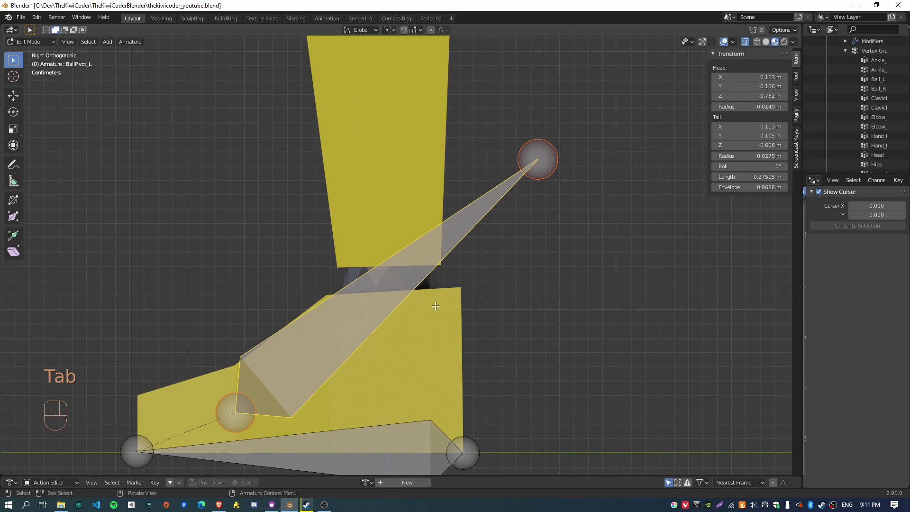
shift+middle_drag(571, 201, 602, 173)
click(583, 140)
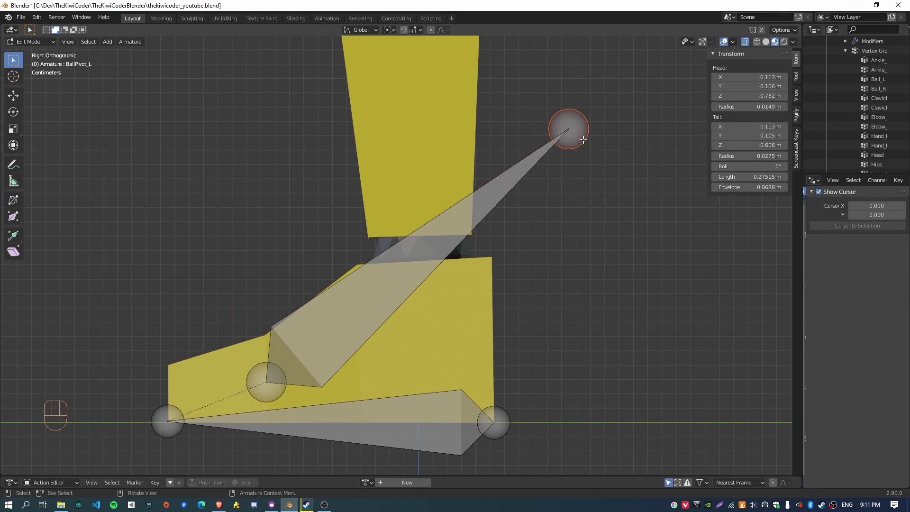
key(g)
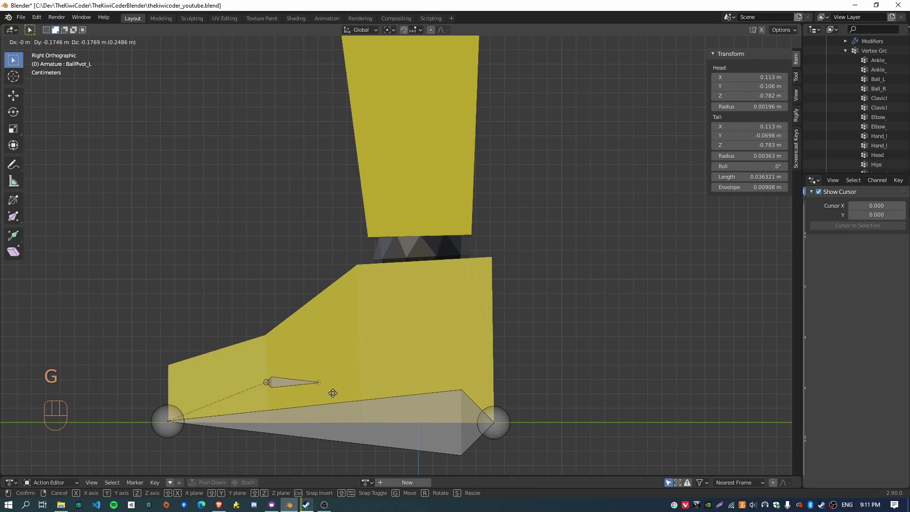
click(332, 393)
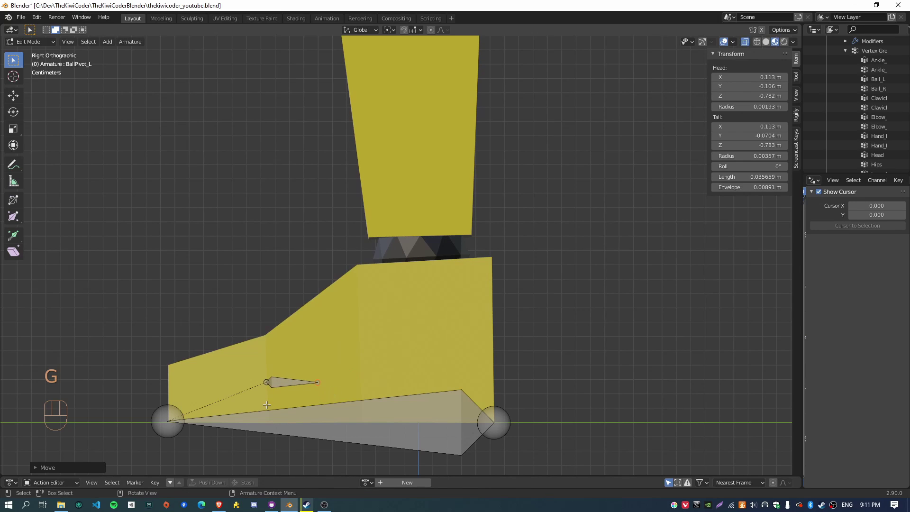
- Move HeelPivot_L's head back along Y to the heel, then select BallPivot_L and open the mode menu
click(165, 421)
key(g)
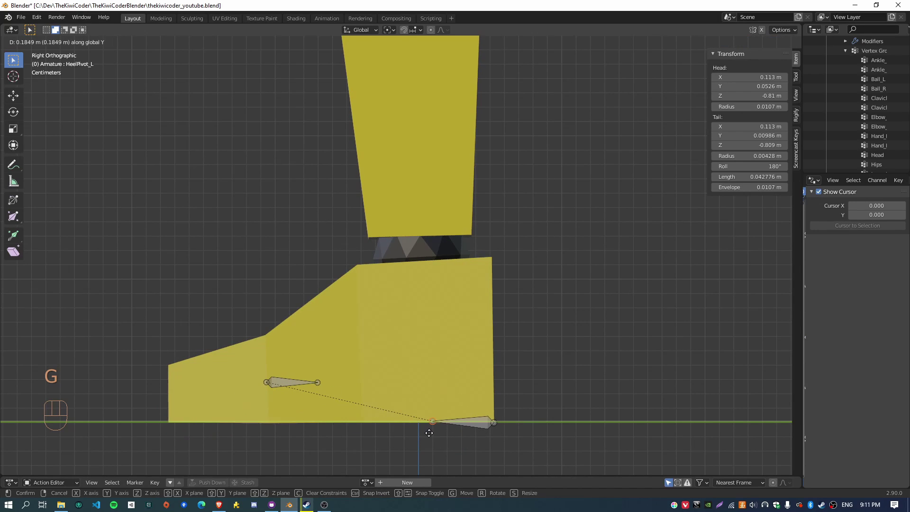
click(425, 434)
shift+middle_drag(426, 435, 441, 388)
click(303, 334)
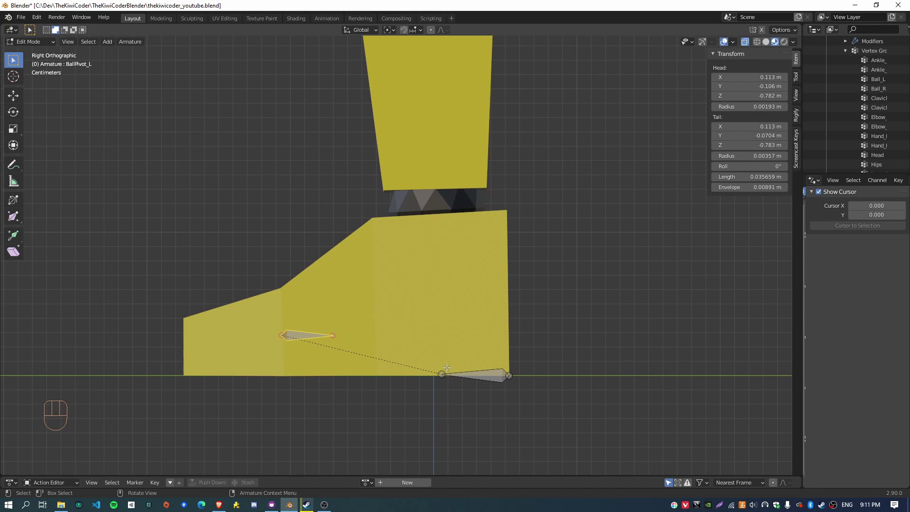
shift+middle_drag(471, 345, 449, 349)
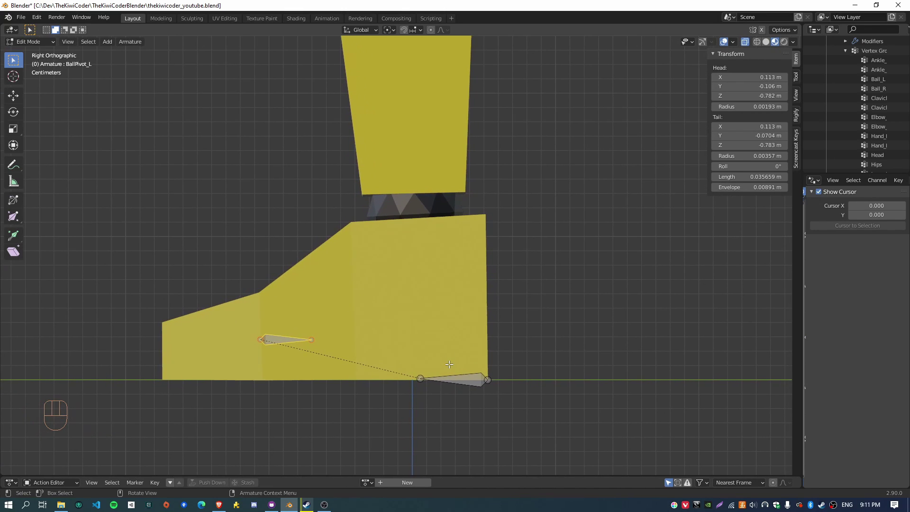
scroll(272, 368, up, 1)
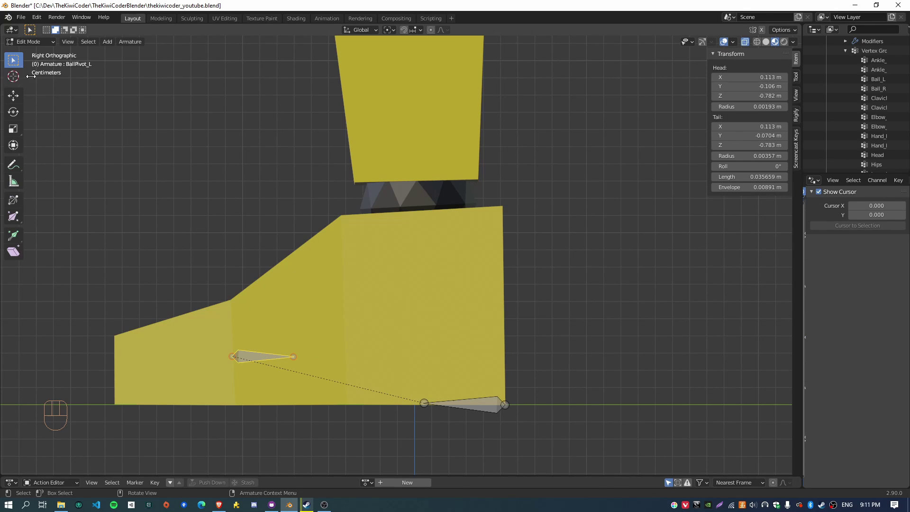
click(33, 42)
- Extrude BallPivot_L.001 from BallPivot_L's head up above the ankle and clear its parent
click(44, 72)
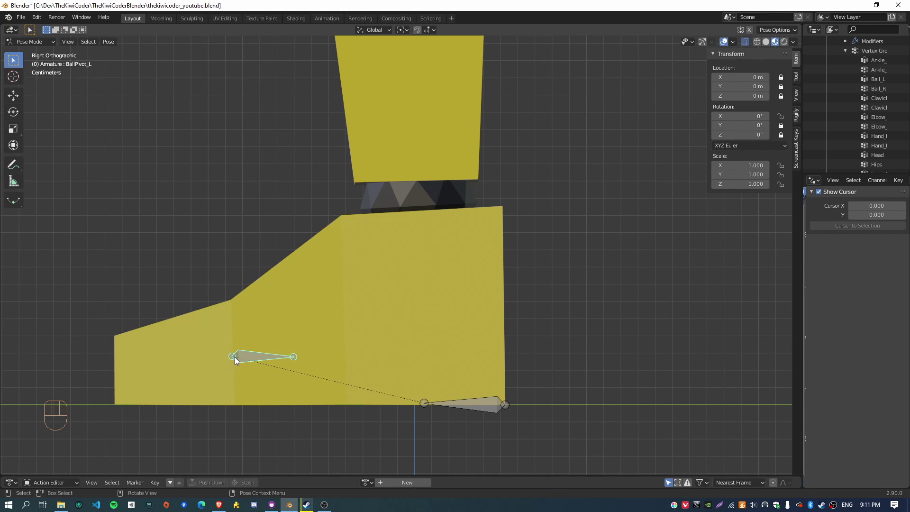
key(Tab)
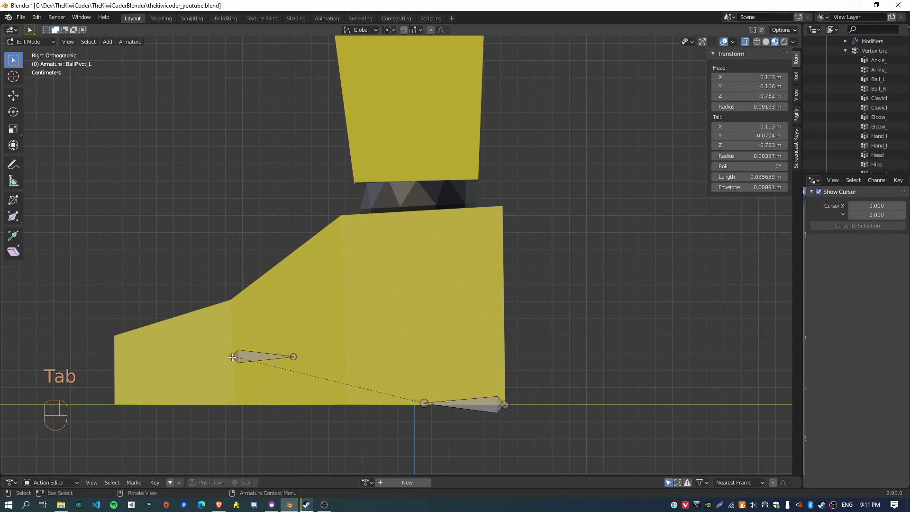
key(e)
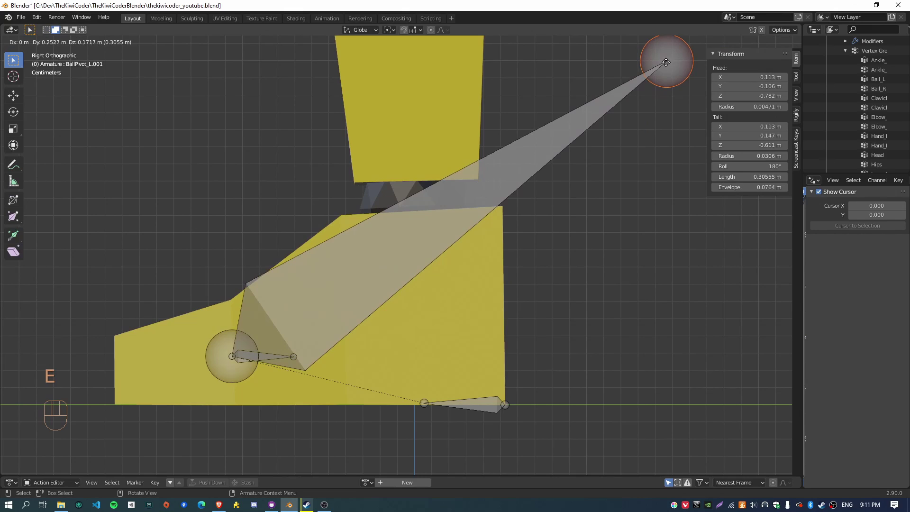
click(627, 90)
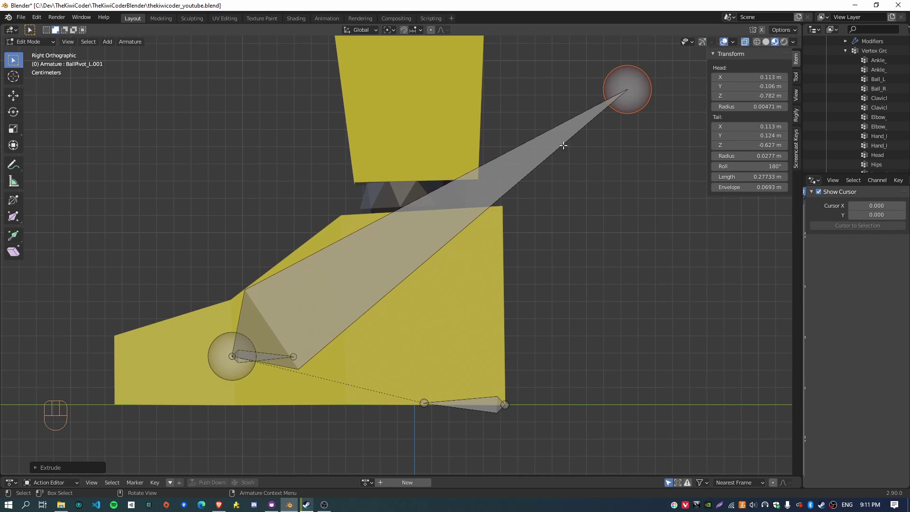
click(354, 288)
key(alt+p)
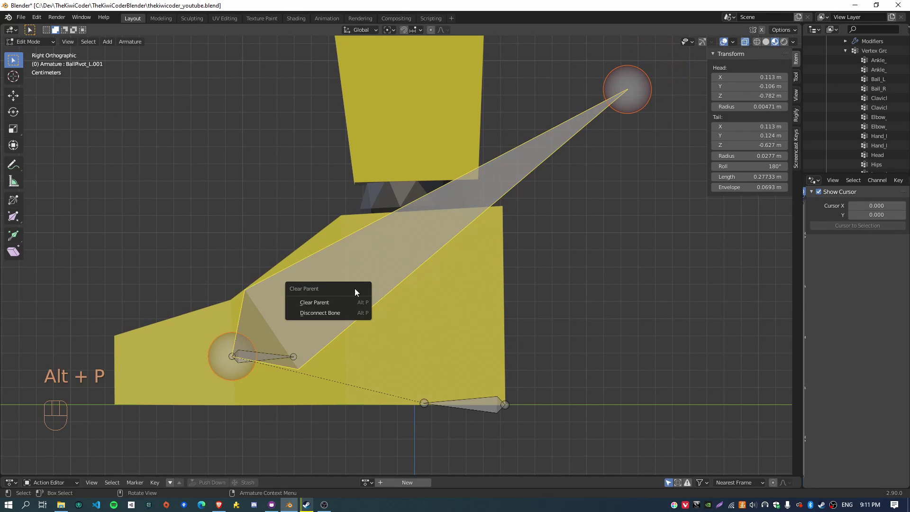
click(339, 302)
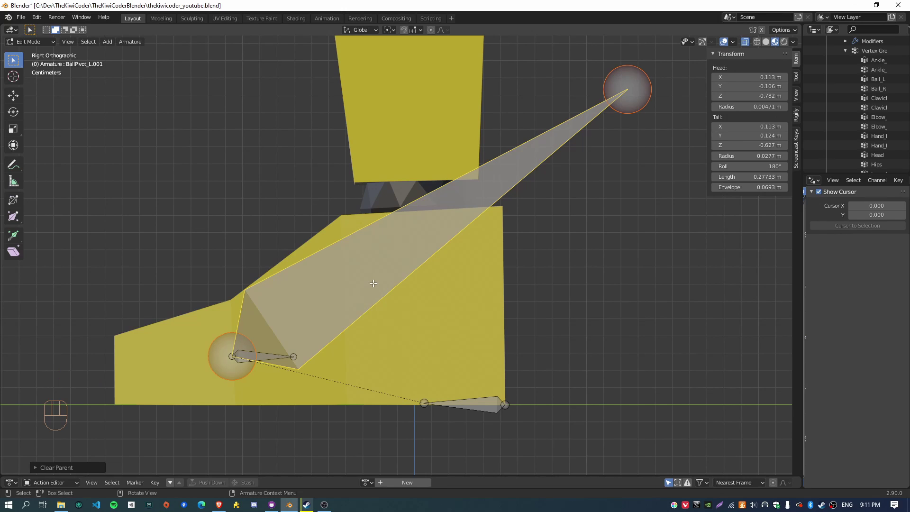
key(Tab)
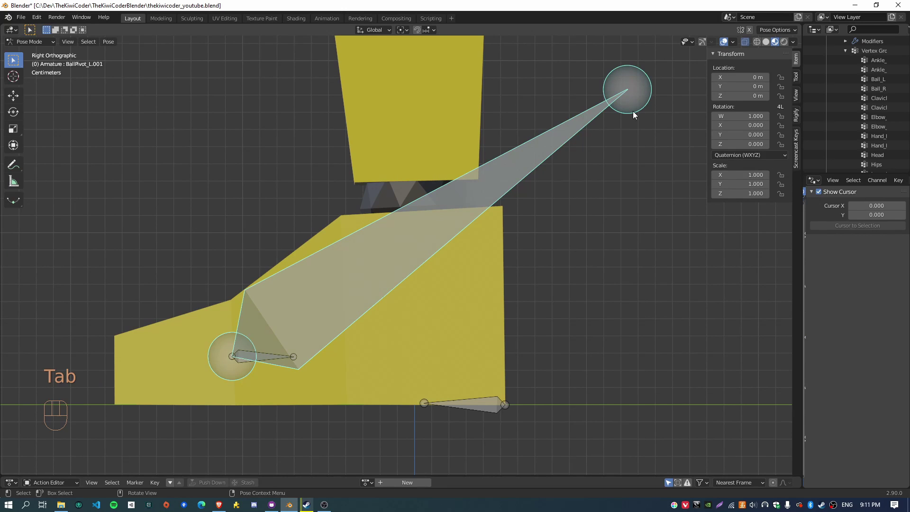
- Set BallPivot_L.001's rotation mode to XYZ Euler, test-rotating it and clearing the rotation
scroll(550, 208, down, 2)
shift+middle_drag(550, 208, 559, 252)
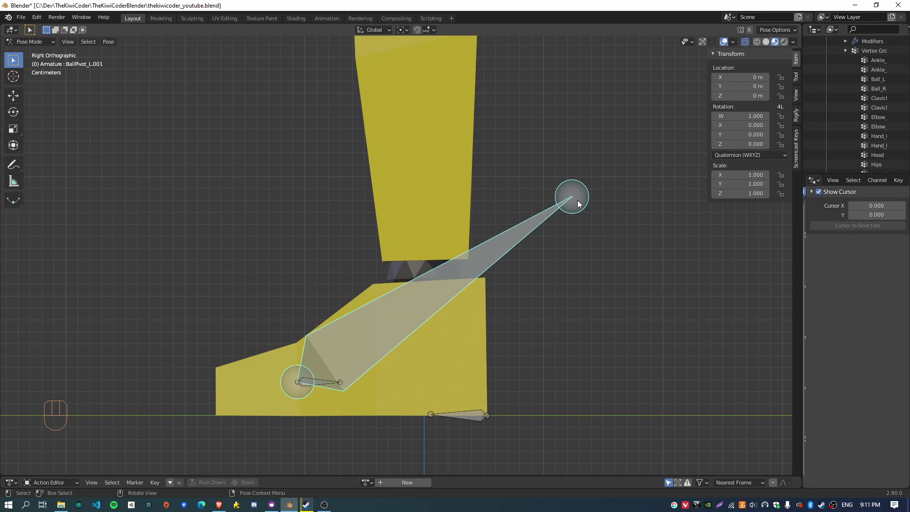
key(r)
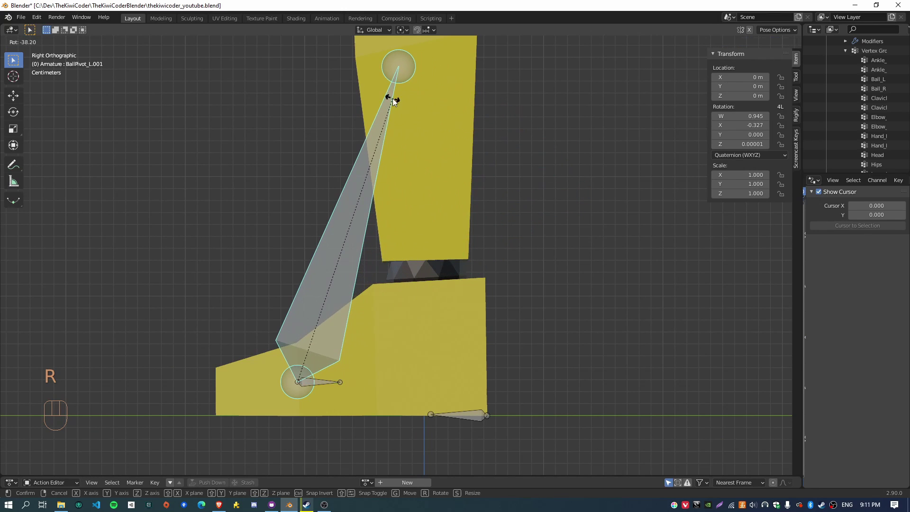
click(393, 101)
click(738, 153)
click(743, 180)
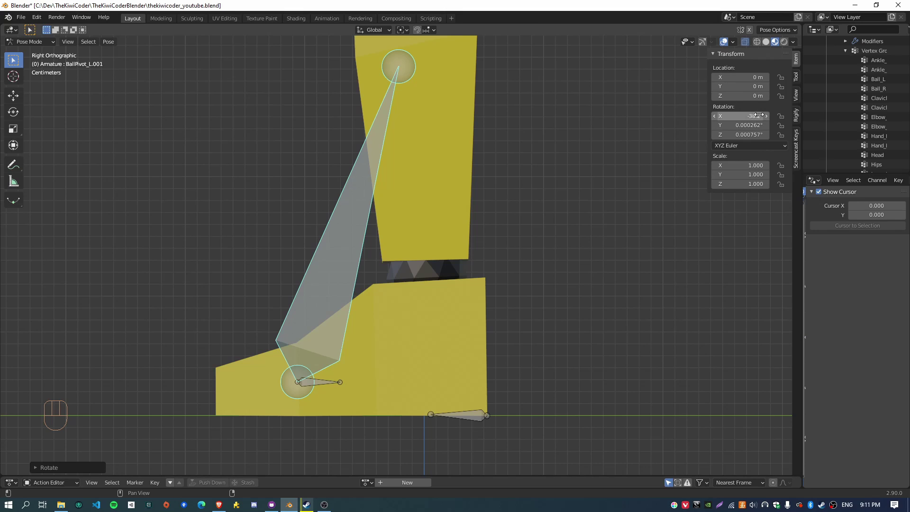
key(r)
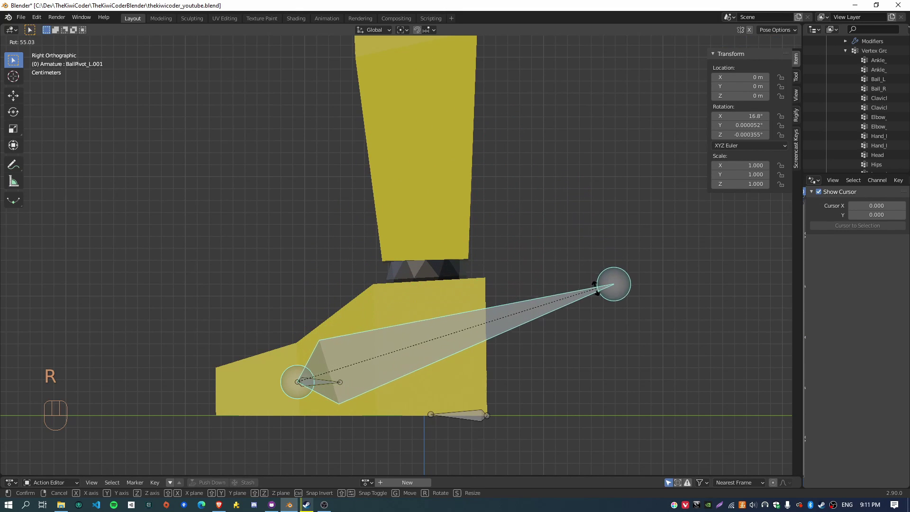
click(597, 289)
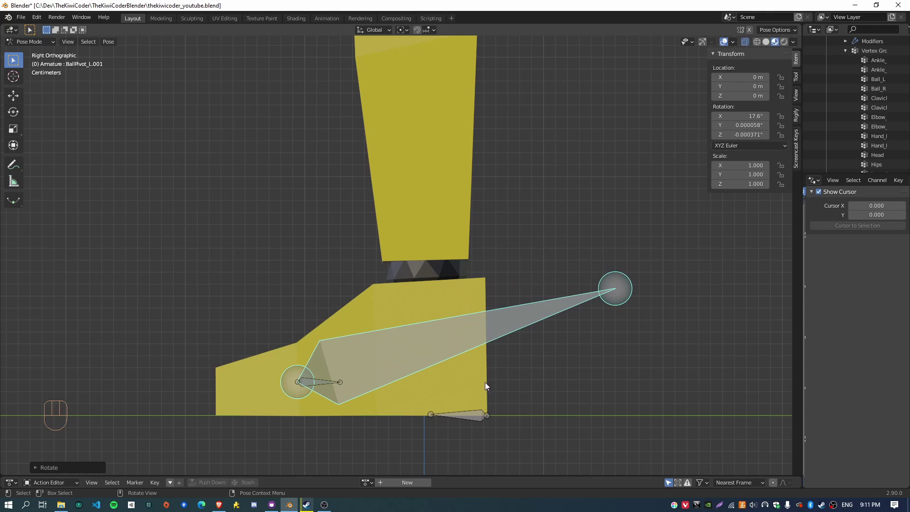
key(alt+r)
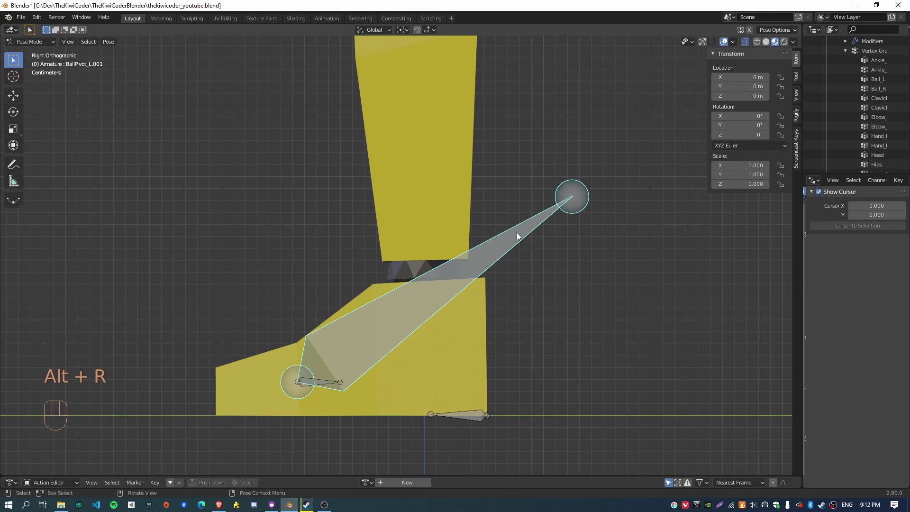
- Tilt HeelPivot_L to 21.2° and BallPivot_L.001 to -23°, clearing each rotation afterward
click(442, 414)
key(r)
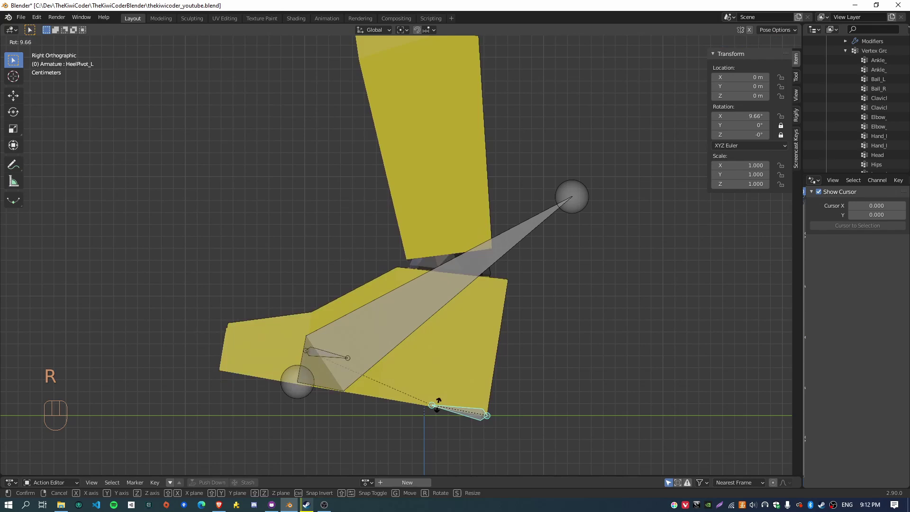
click(437, 394)
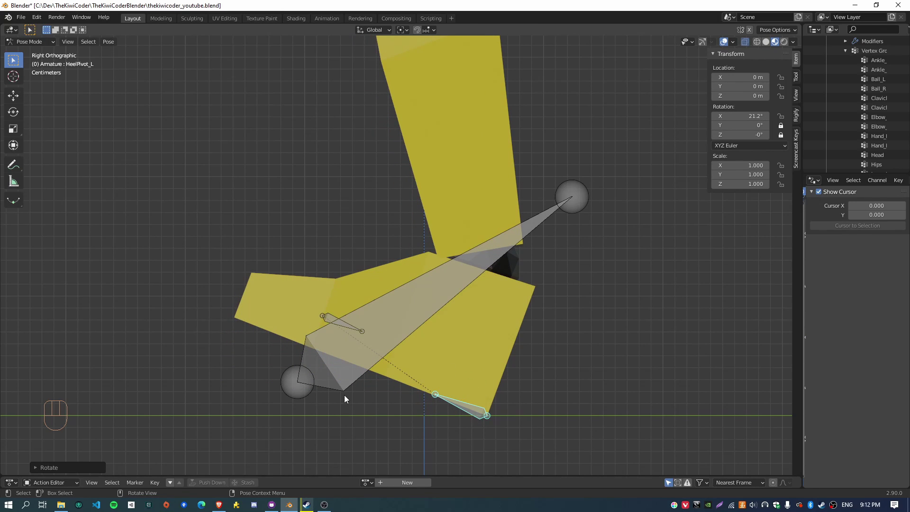
key(alt+r)
click(586, 199)
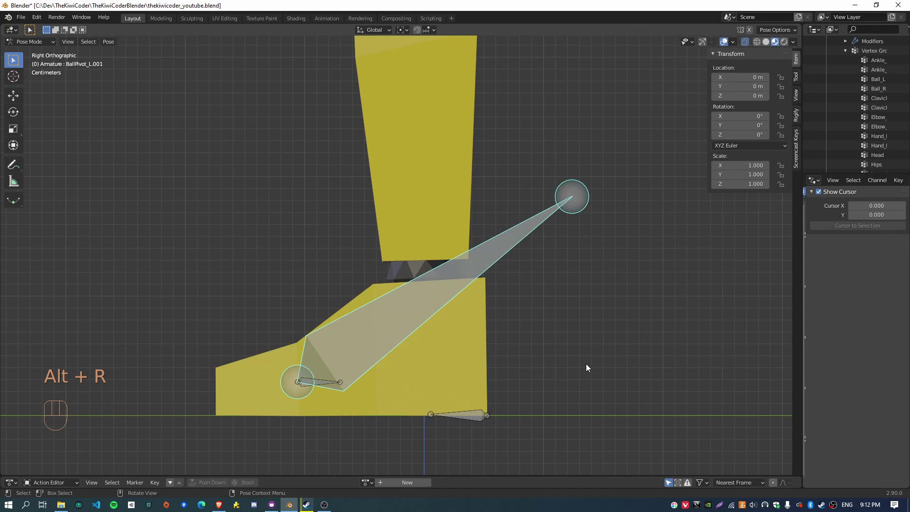
key(r)
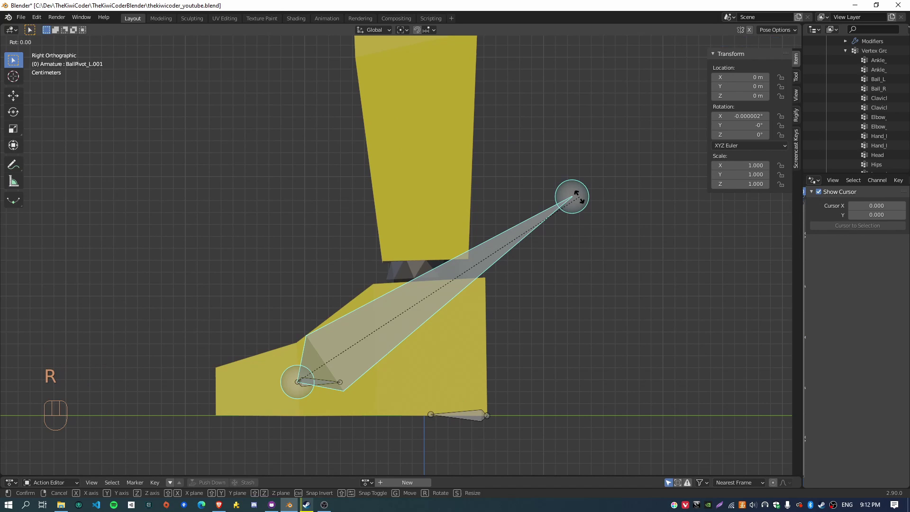
click(478, 106)
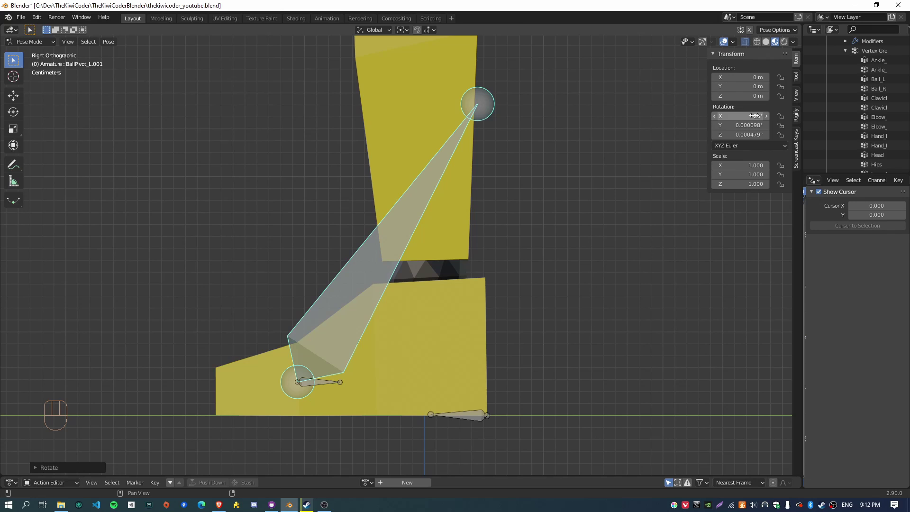
key(alt+r)
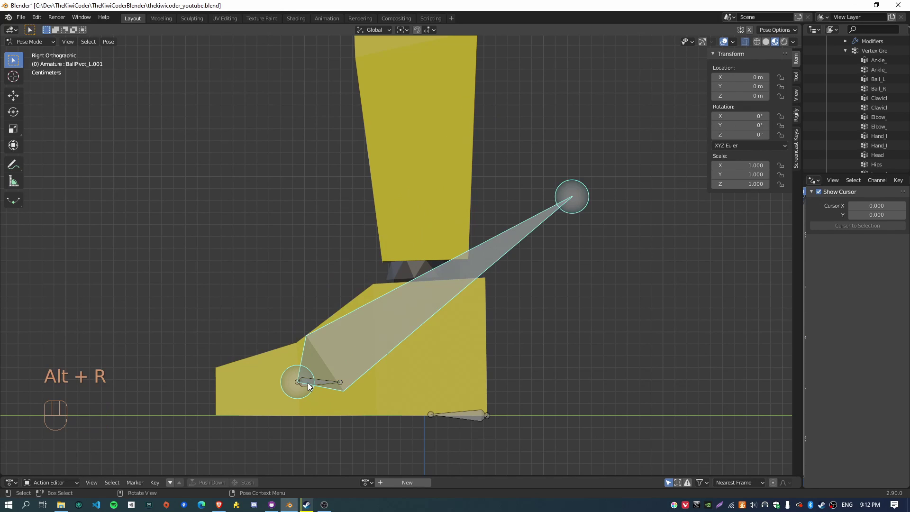
- Lift the foot around BallPivot_L by 24.5°, reset it, and select HeelPivot_L
click(318, 384)
key(r)
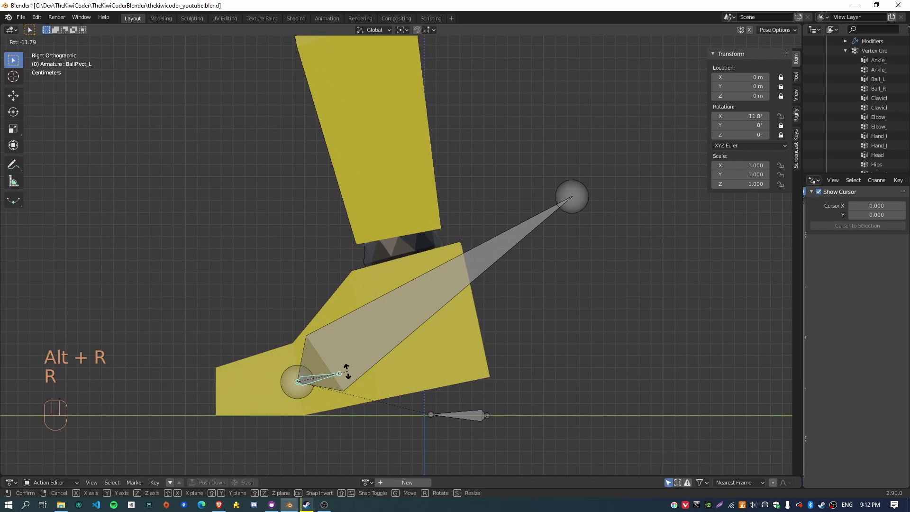
click(679, 183)
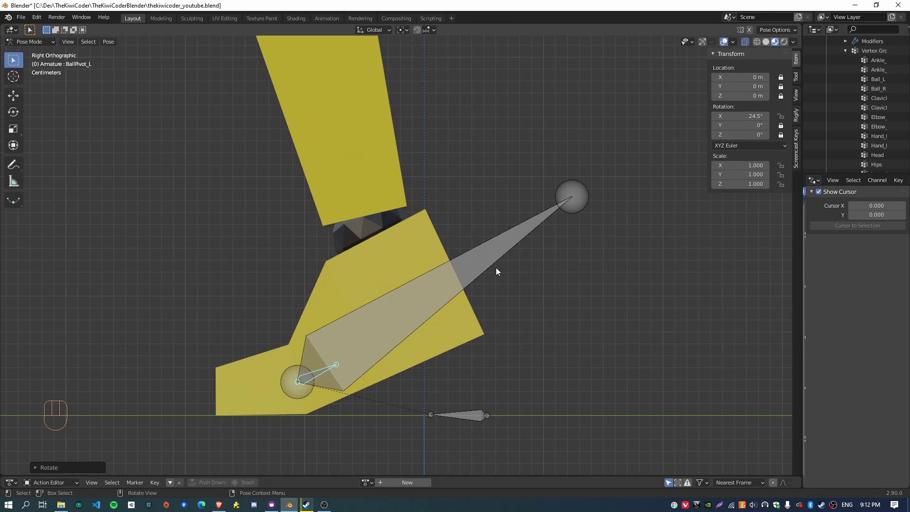
key(alt+r)
click(462, 418)
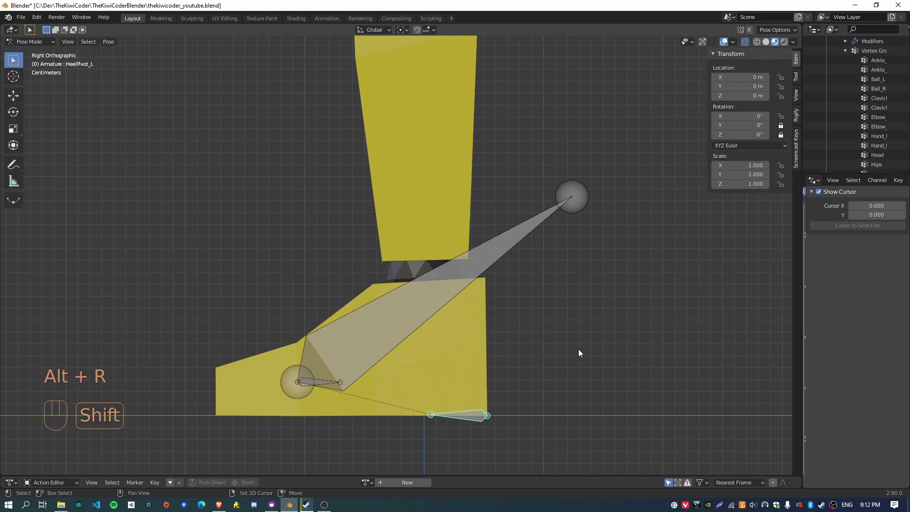
shift+middle_drag(578, 351, 511, 351)
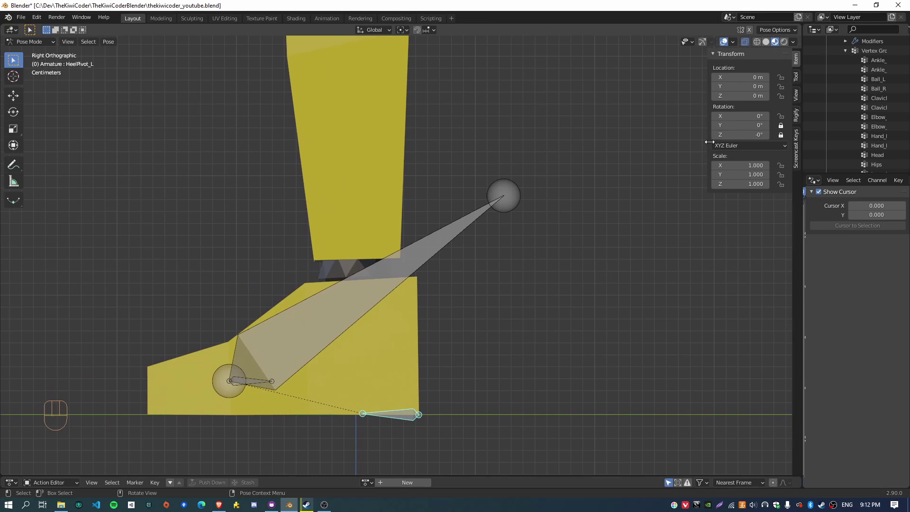
- Add a driver to HeelPivot_L's X rotation and select its X Euler Rotation channel in the Drivers editor
right_click(748, 117)
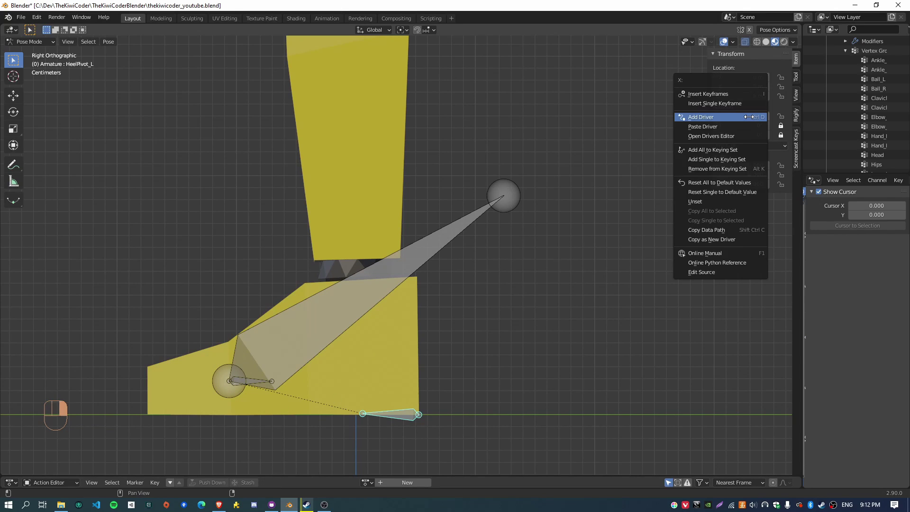
click(705, 118)
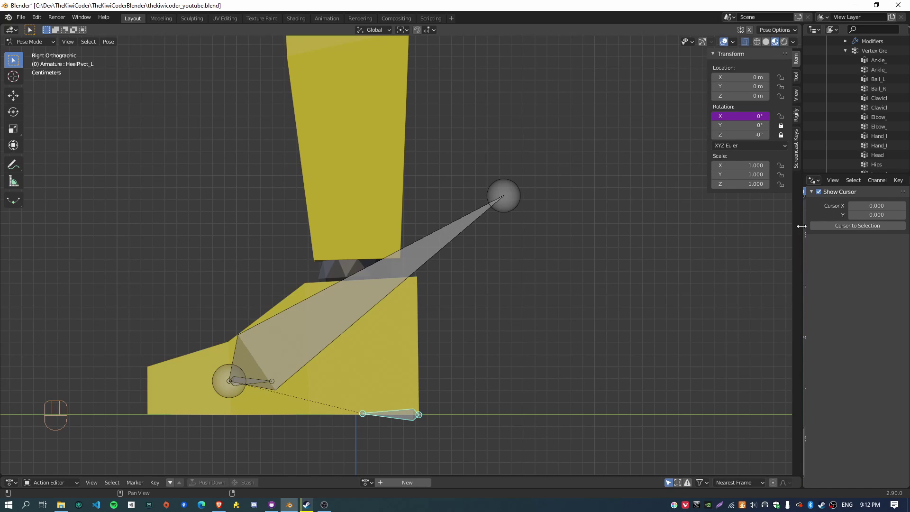
click(814, 180)
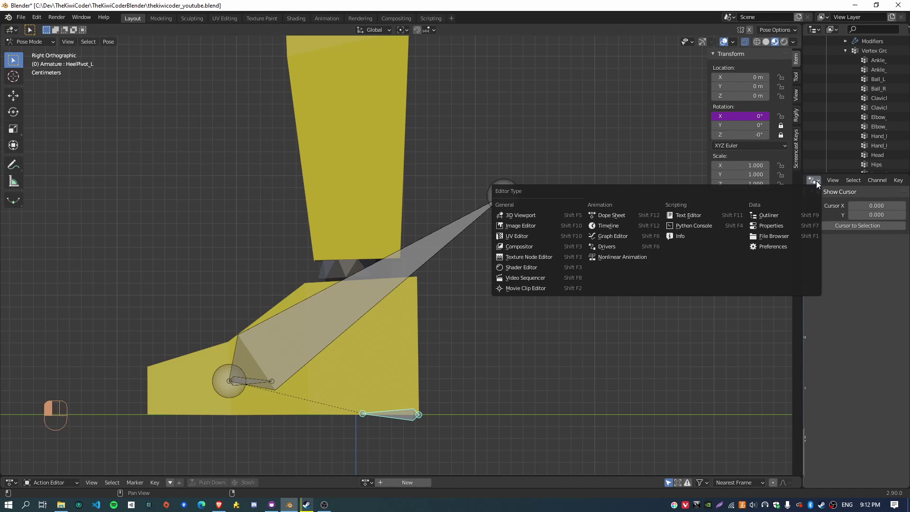
click(622, 249)
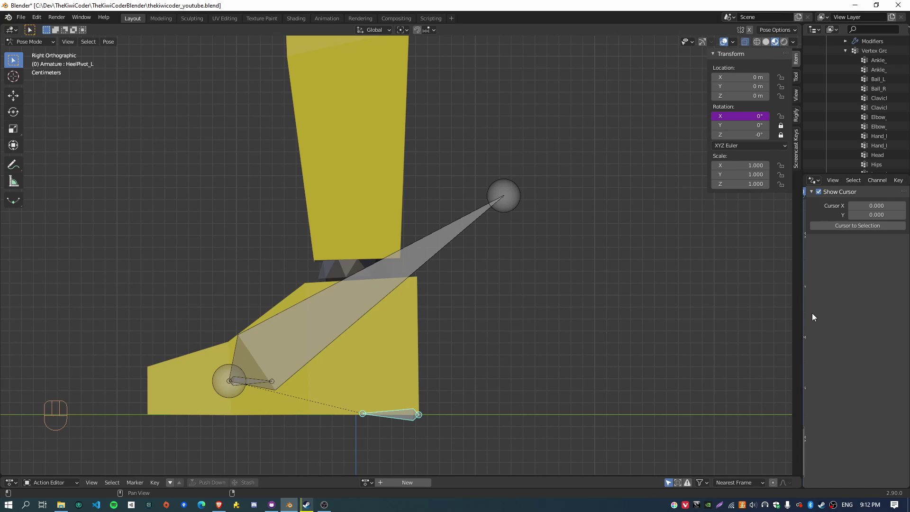
drag(801, 313, 689, 321)
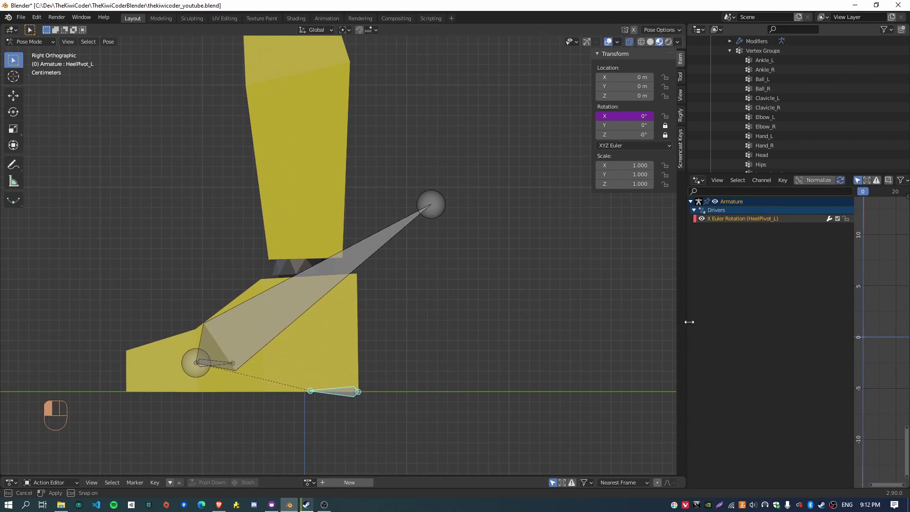
click(731, 219)
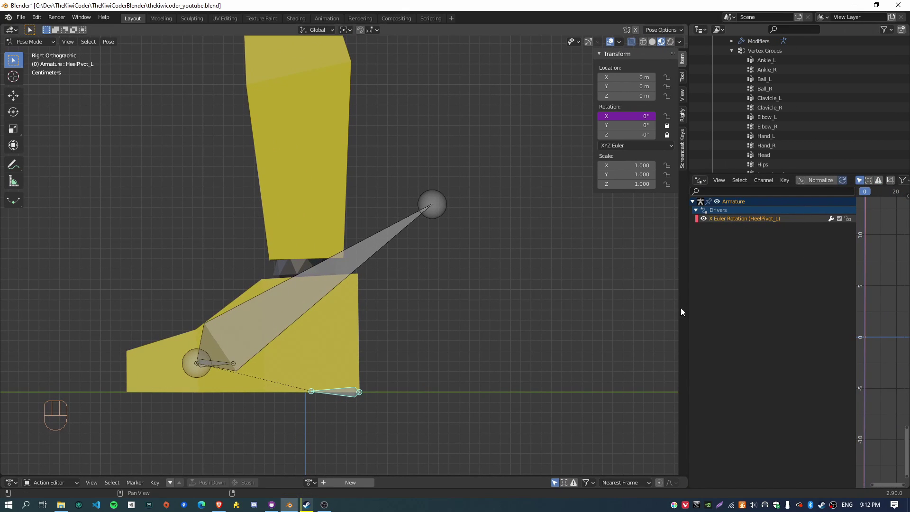
drag(687, 318, 805, 328)
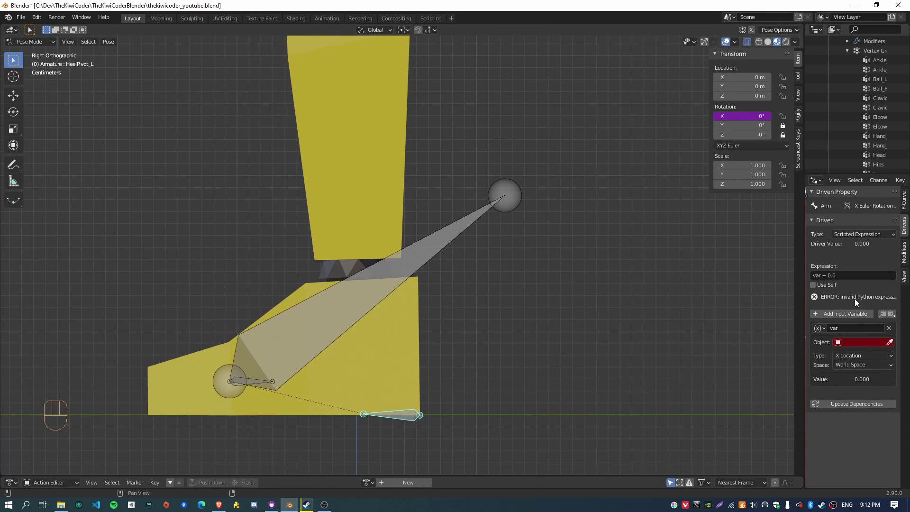
- Set the driver variable's object to Armature, then select BallPivot_L.001 and widen the right-hand editors
click(861, 343)
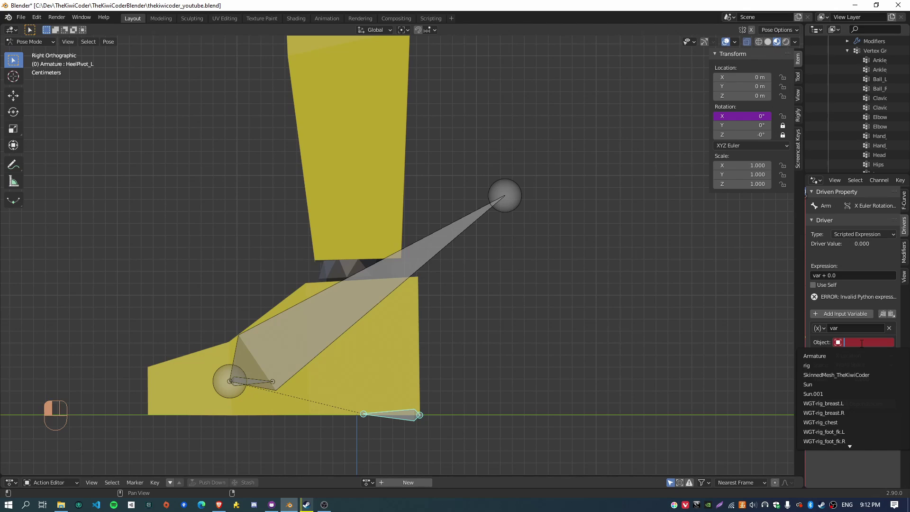
click(821, 356)
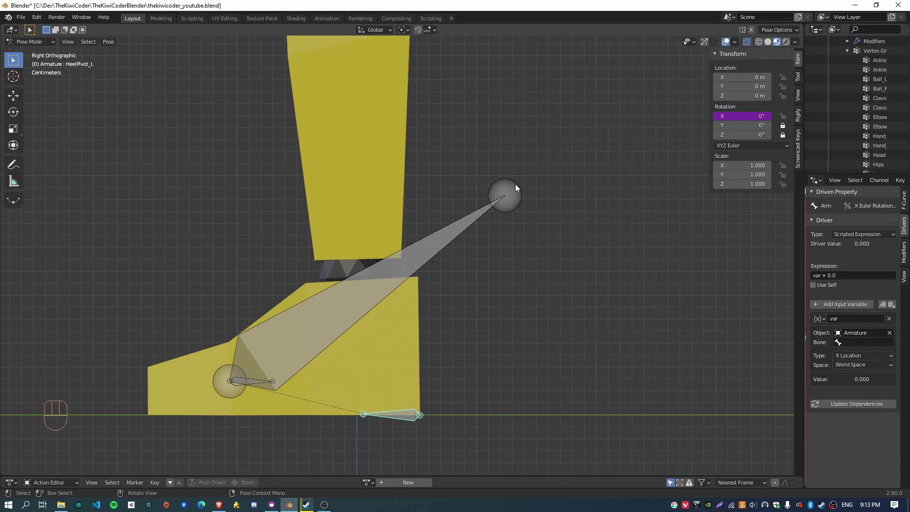
click(368, 306)
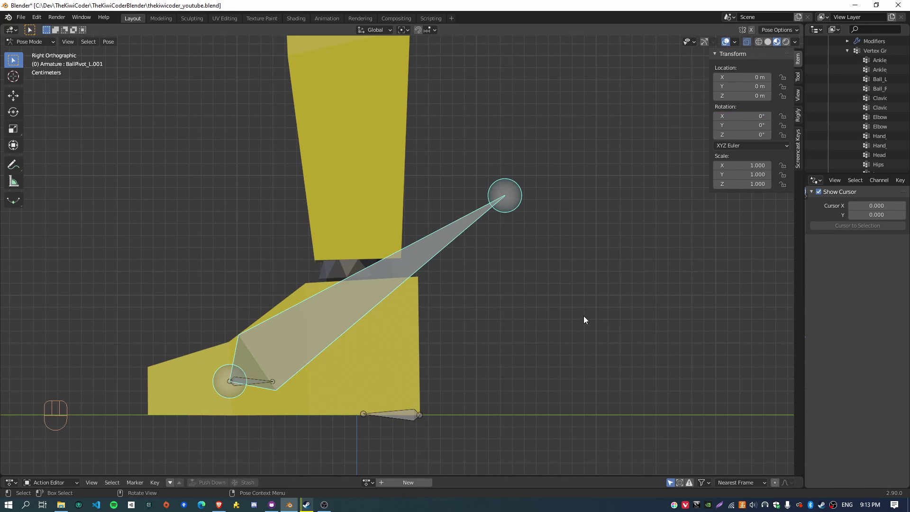
drag(804, 264, 644, 274)
- In Bone Properties, rename the large control bone to HeelControl_L
click(659, 179)
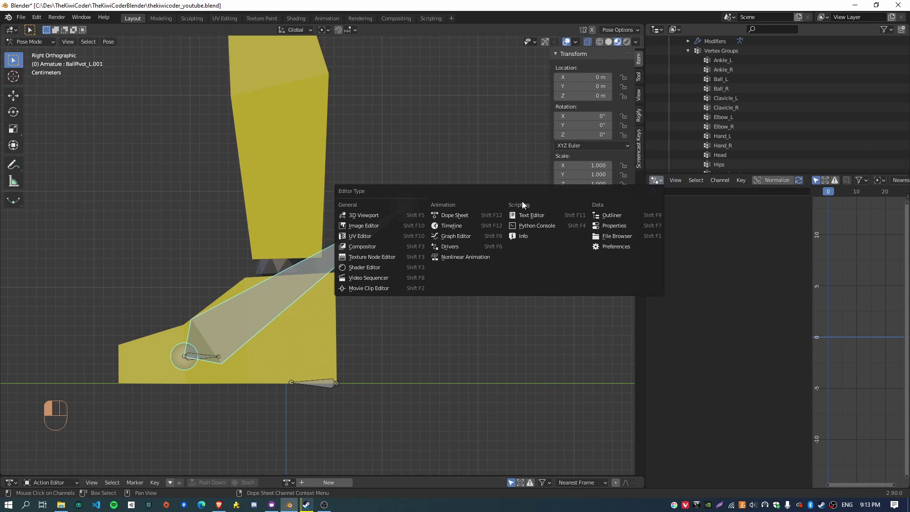
click(633, 226)
click(745, 192)
text(H)
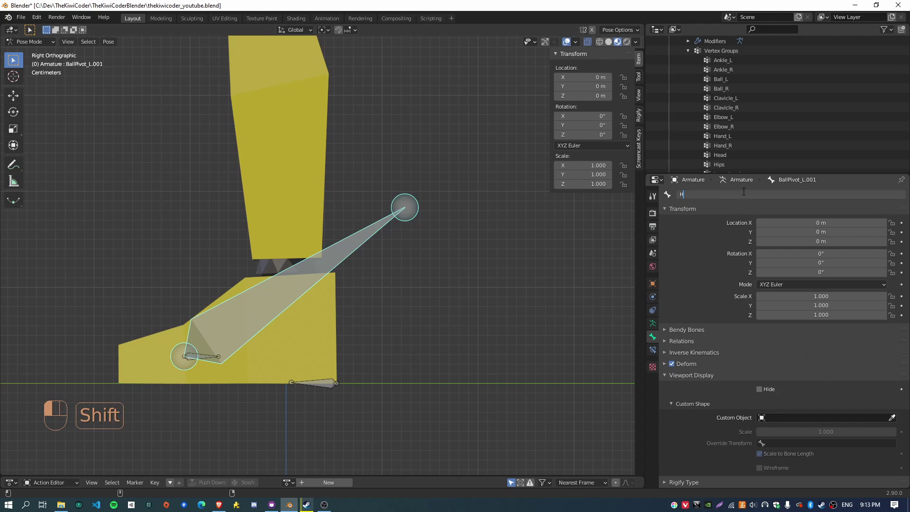
text(eelControl_L)
key(Return)
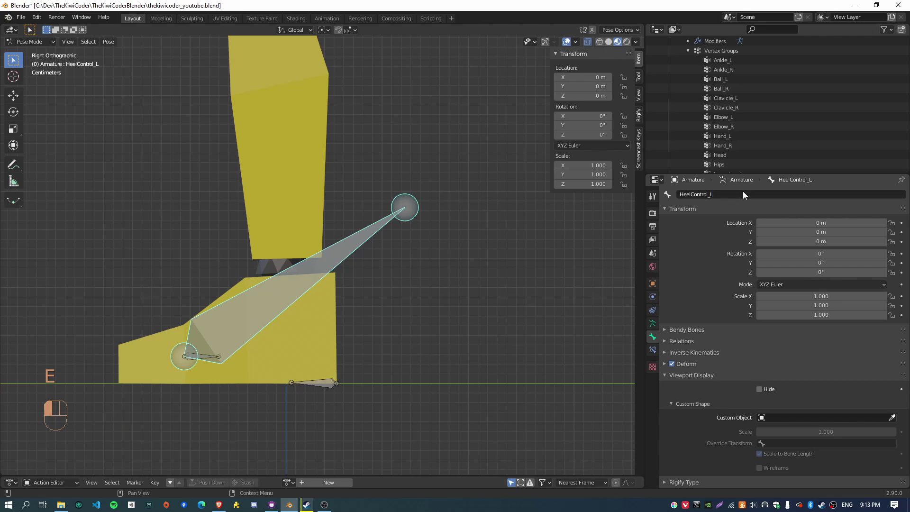
- Back in the driver editor, select HeelPivot_L and set its driver variable's bone to HeelControl_L
click(659, 180)
click(469, 245)
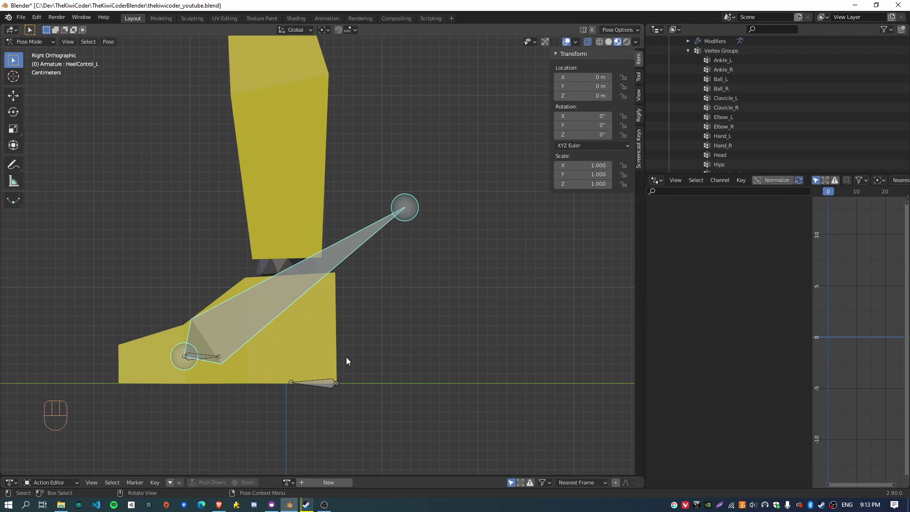
click(324, 383)
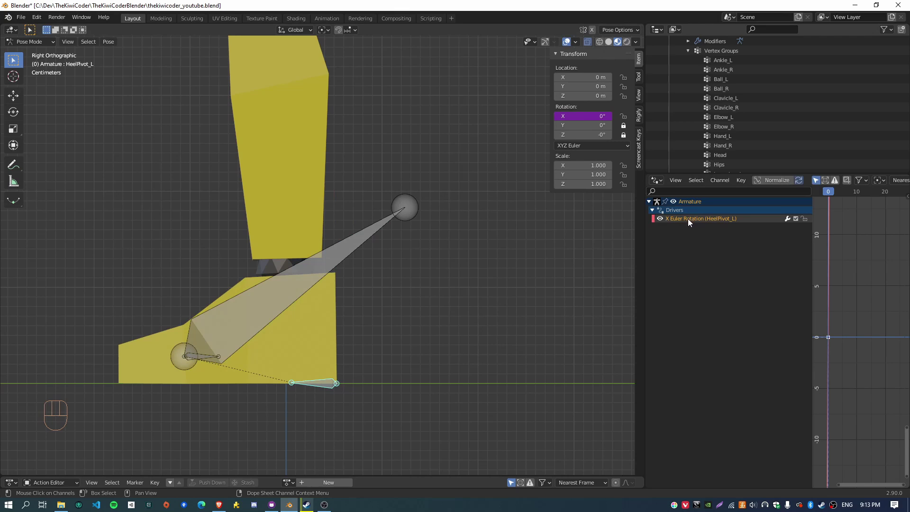
drag(643, 264, 799, 282)
click(860, 342)
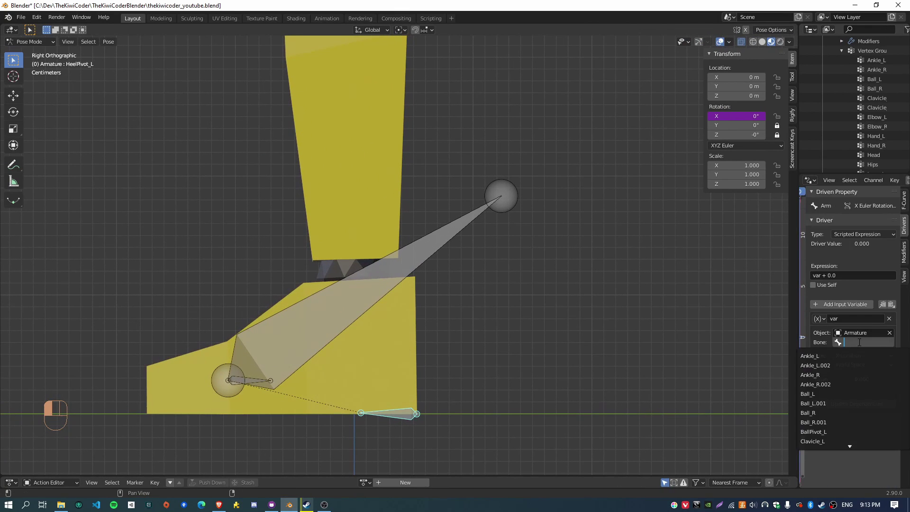
text(heel)
key(Down)
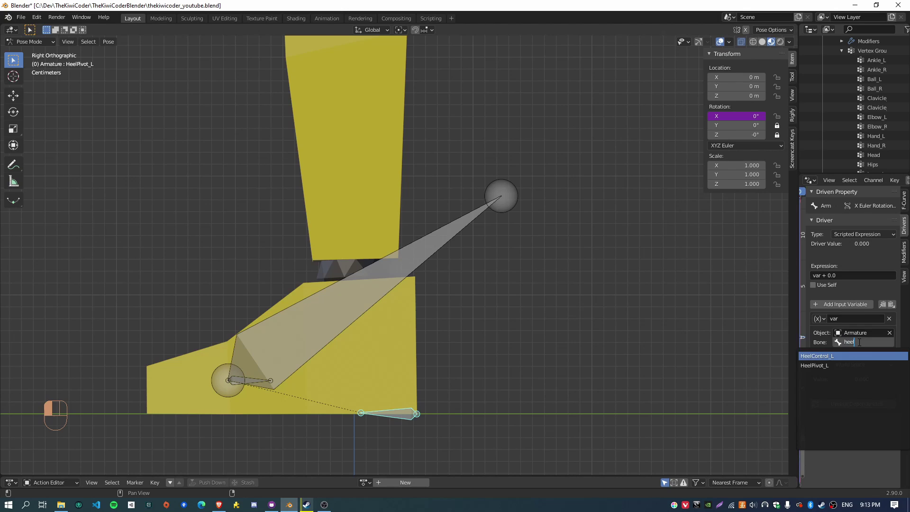
key(Return)
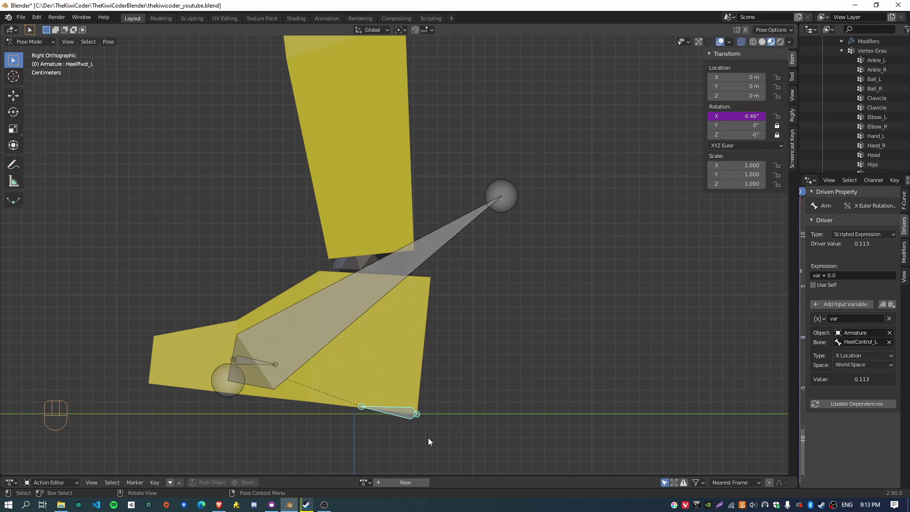
- Set the variable to X Rotation, XYZ Euler mode, in Local Space
click(857, 354)
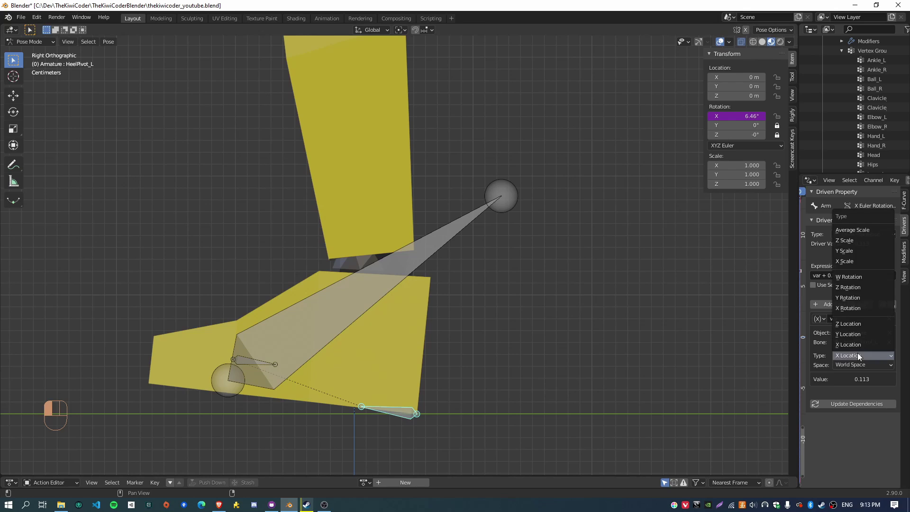
click(855, 307)
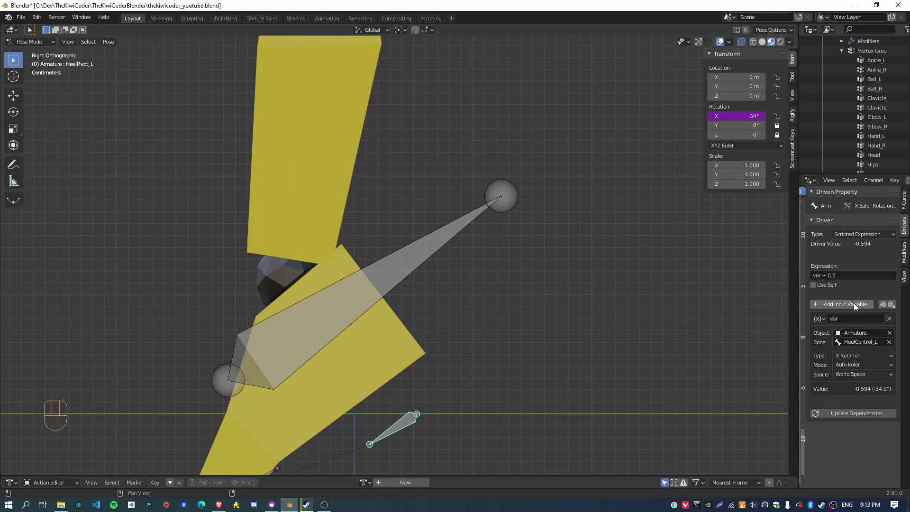
click(854, 364)
click(853, 345)
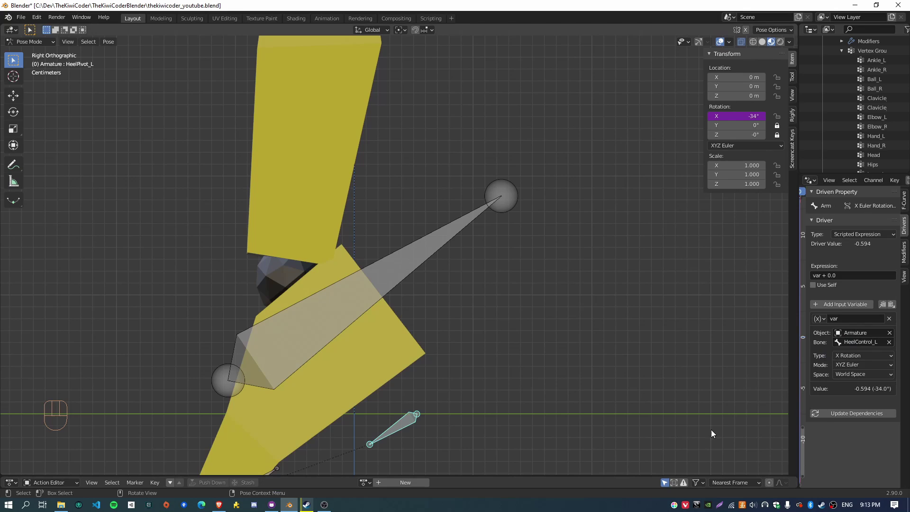
click(870, 374)
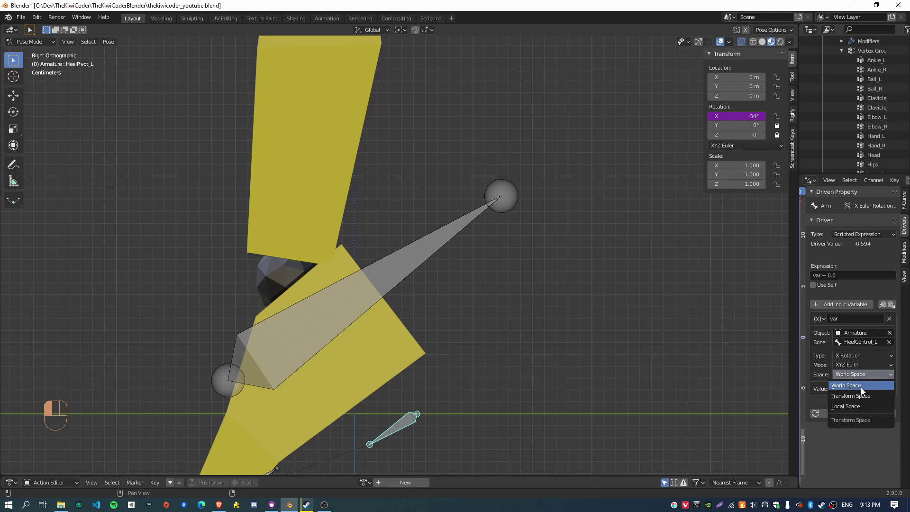
click(860, 404)
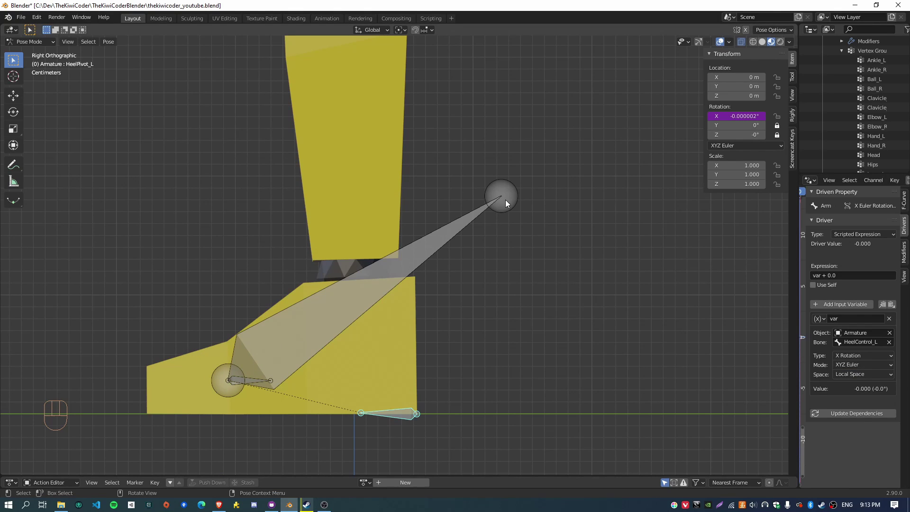
- Replace HeelPivot_L's driver expression 'var + 0.0' with max(var, 0.0), leaving Use Self off
click(850, 284)
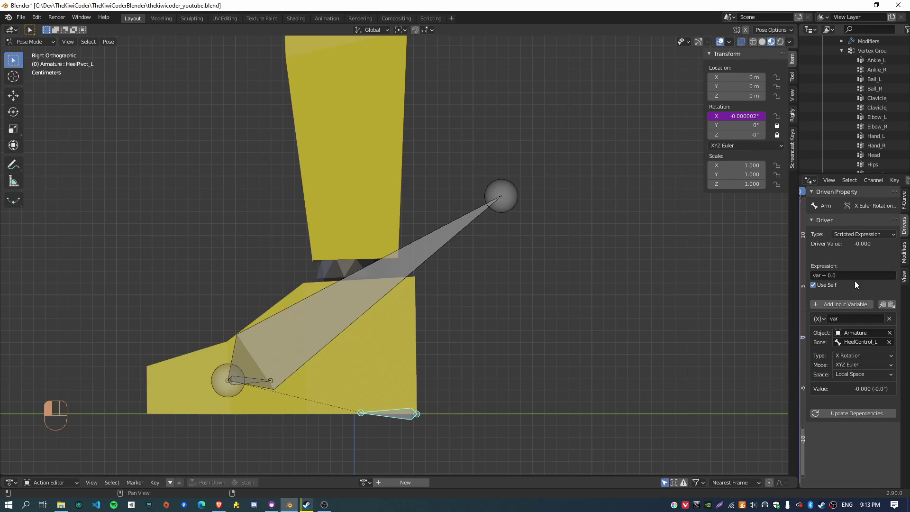
click(813, 285)
click(853, 274)
click(819, 275)
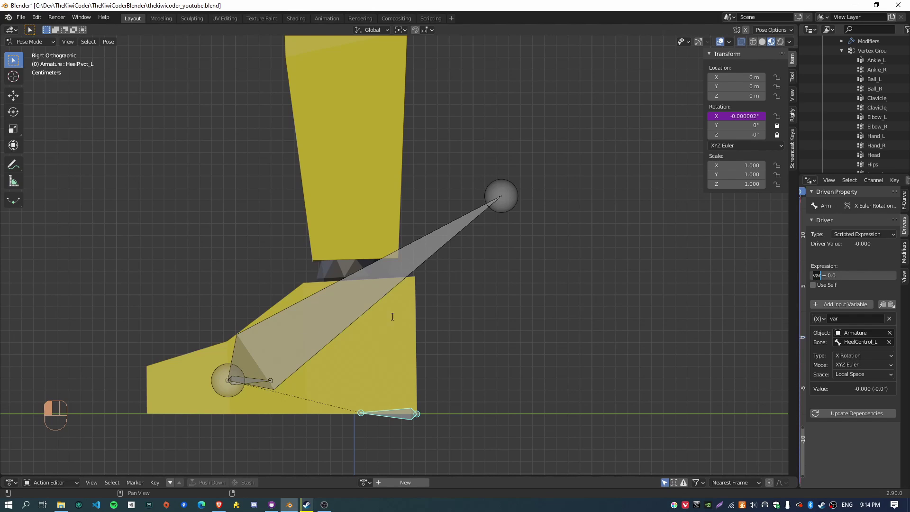
click(851, 275)
key(BackSpace)
key(BackSpace)
key(BackSpace)
key(BackSpace)
key(BackSpace)
key(BackSpace)
key(BackSpace)
key(BackSpace)
key(BackSpace)
text(max(var, 0.0))
key(Home)
key(End)
click(496, 212)
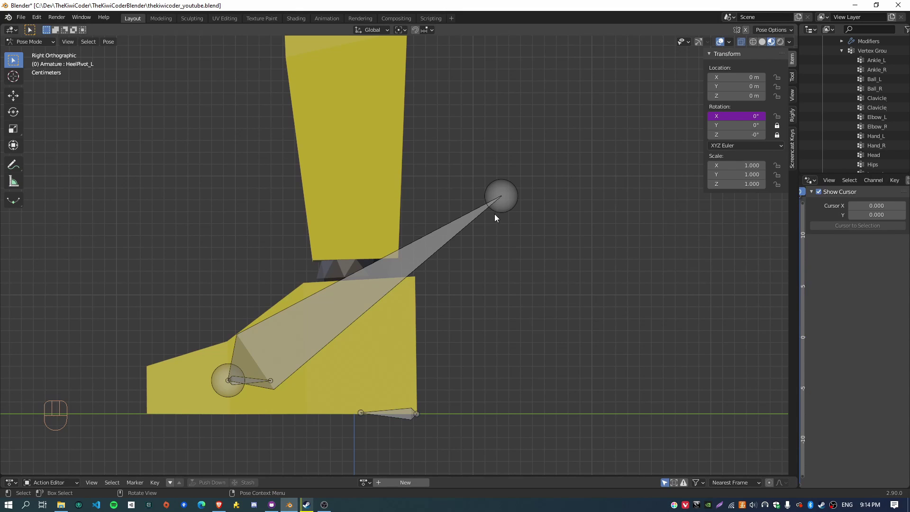
key(r)
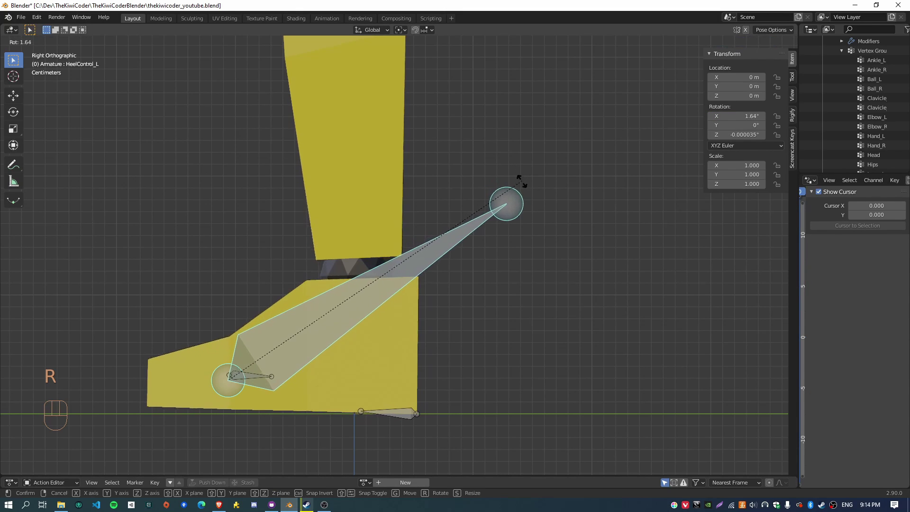
click(578, 322)
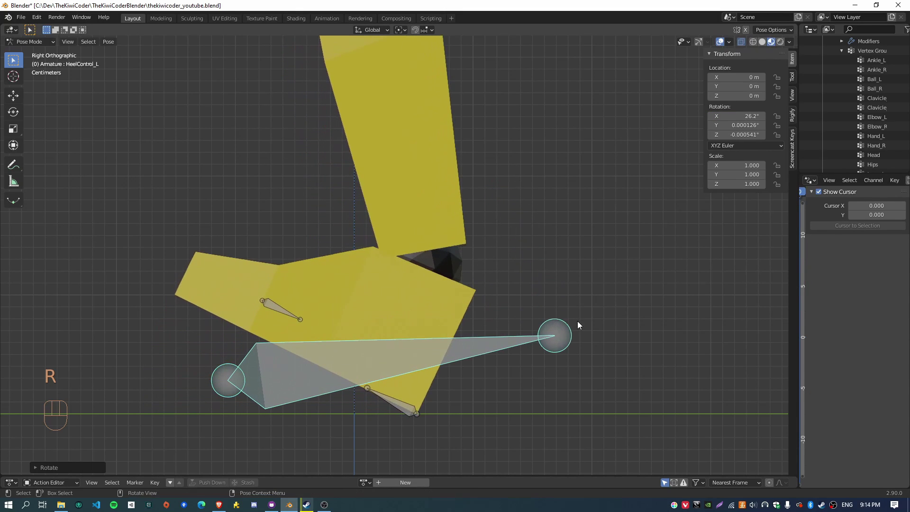
click(403, 408)
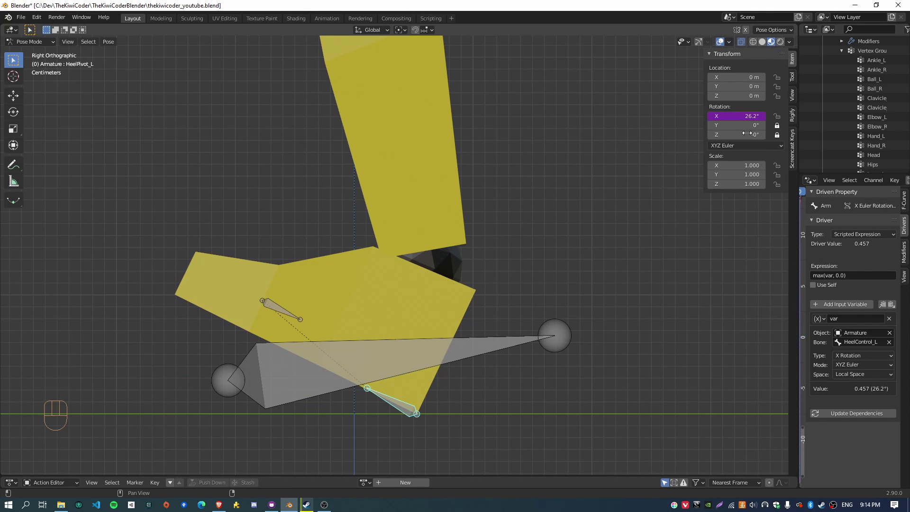
click(494, 346)
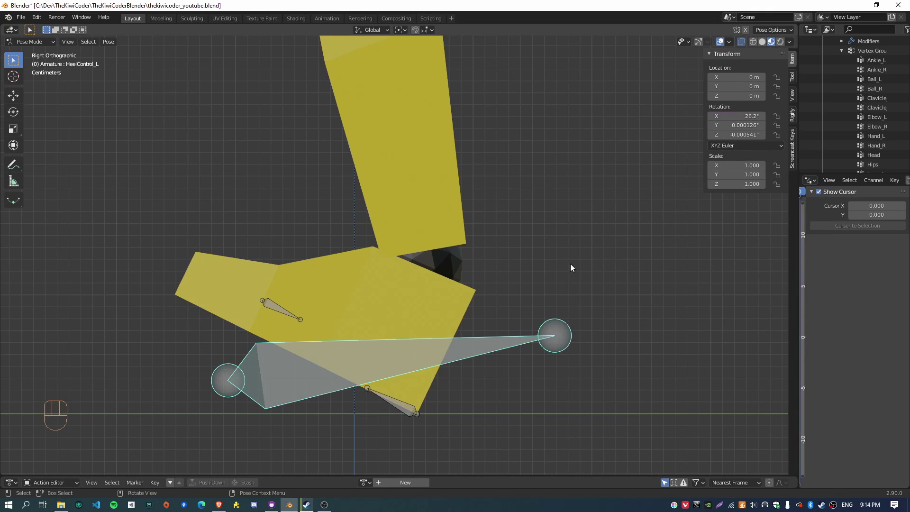
click(740, 125)
text(0)
key(Return)
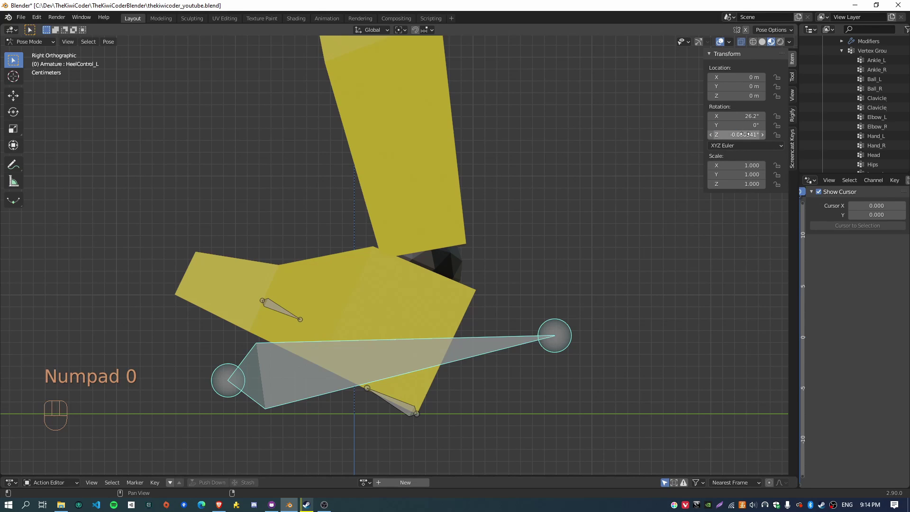
key(Return)
key(ctrl+a)
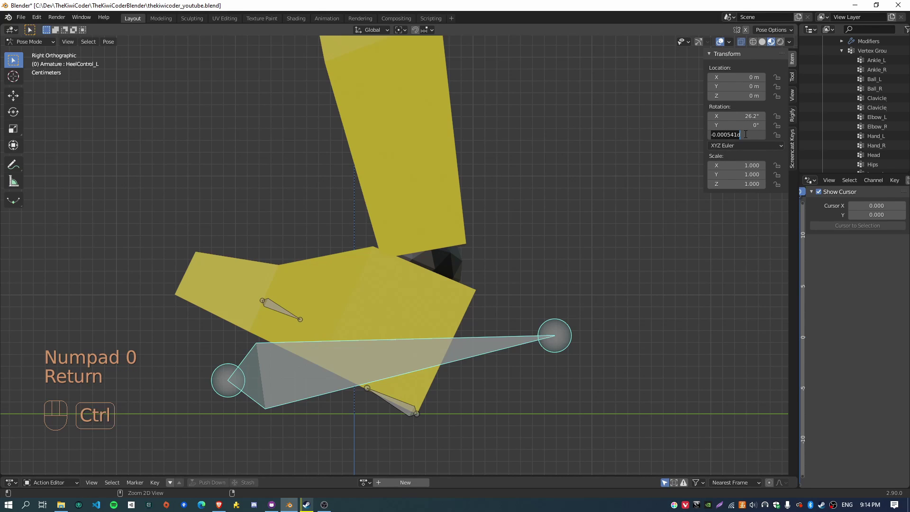
text(0)
key(Return)
key(alt+r)
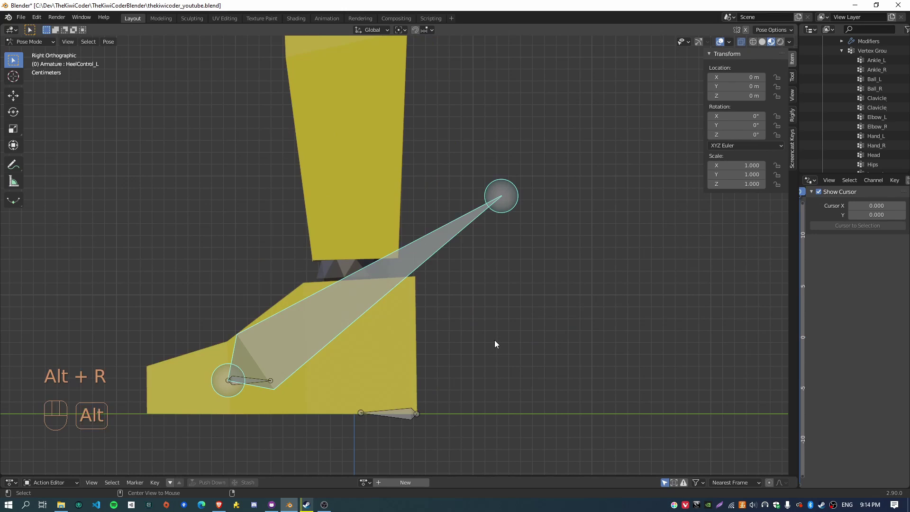
shift+middle_drag(415, 377, 345, 372)
scroll(344, 372, up, 2)
scroll(342, 369, up, 1)
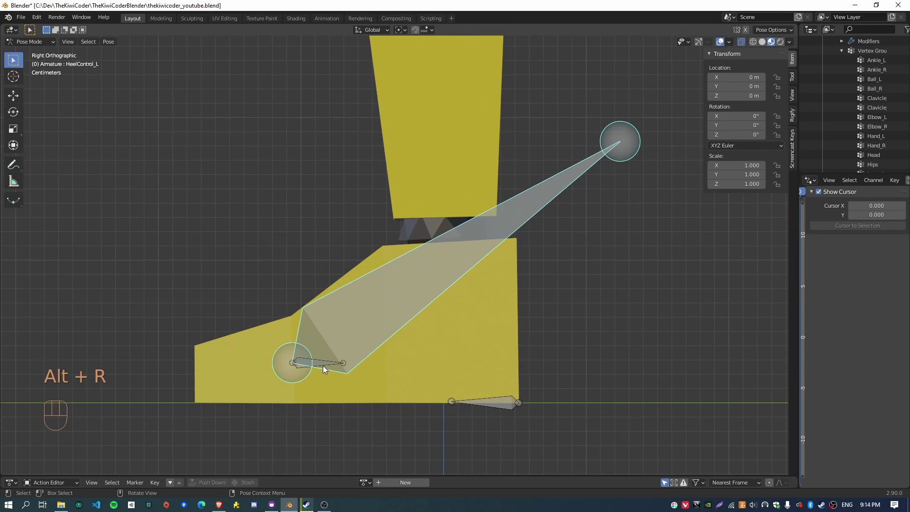
click(301, 368)
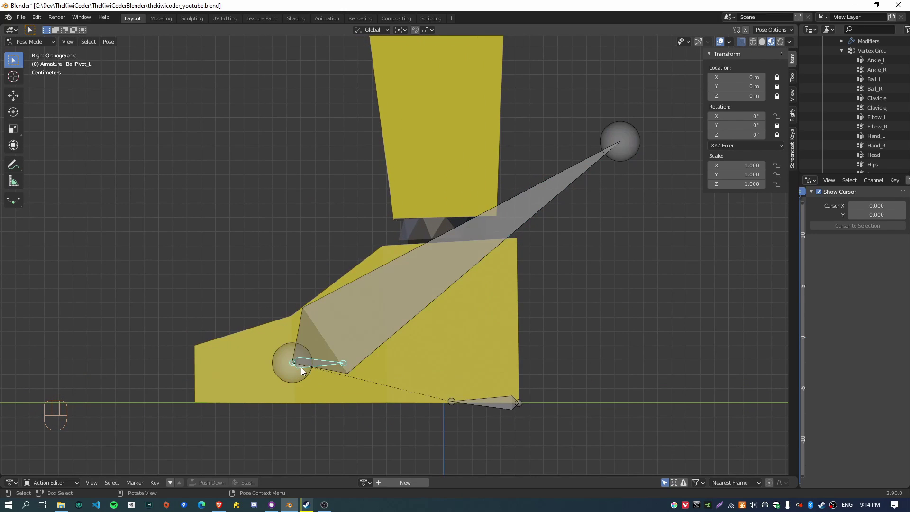
click(608, 138)
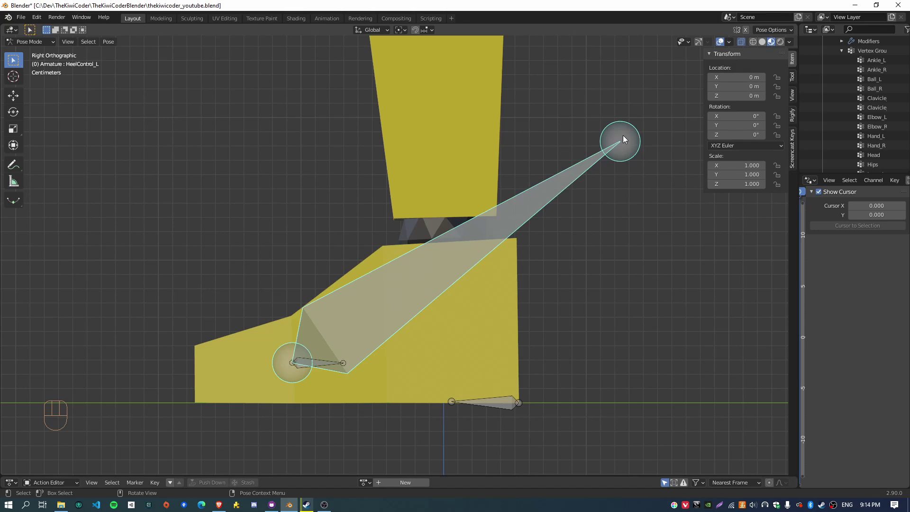
key(r)
click(521, 45)
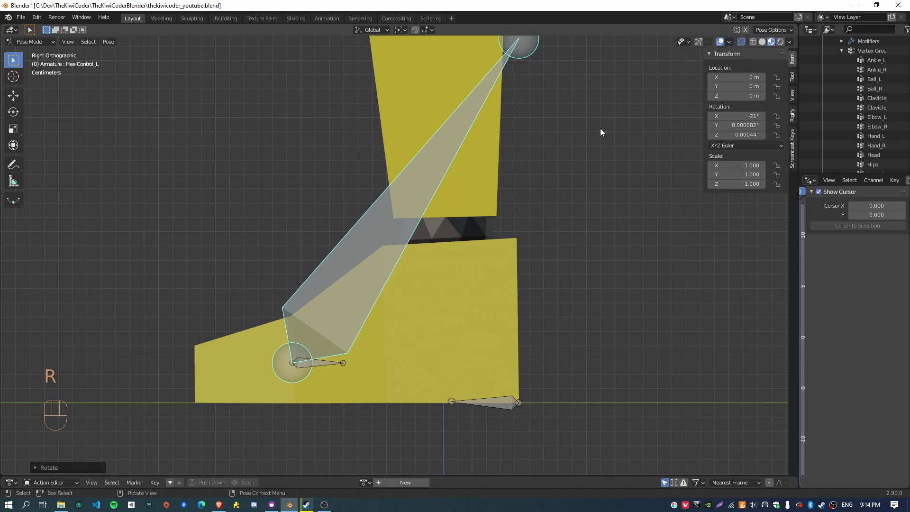
click(320, 365)
key(r)
click(377, 336)
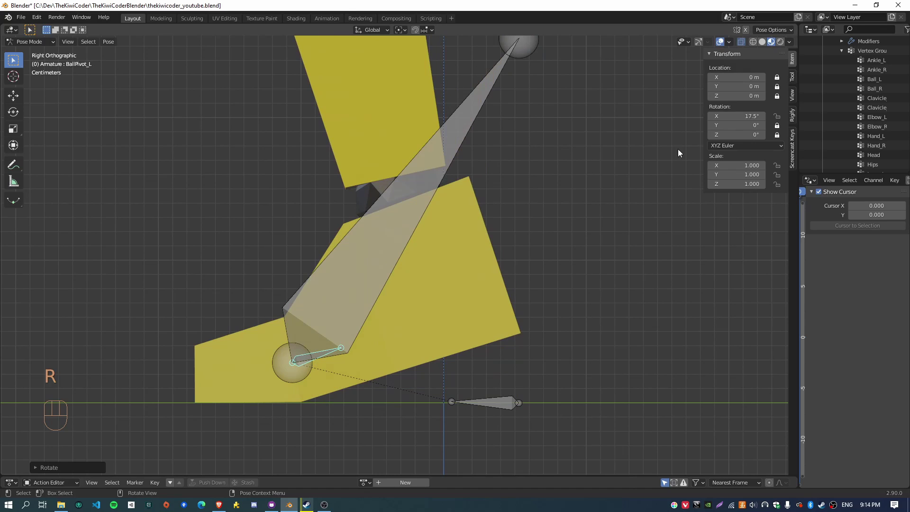
key(alt+r)
click(393, 247)
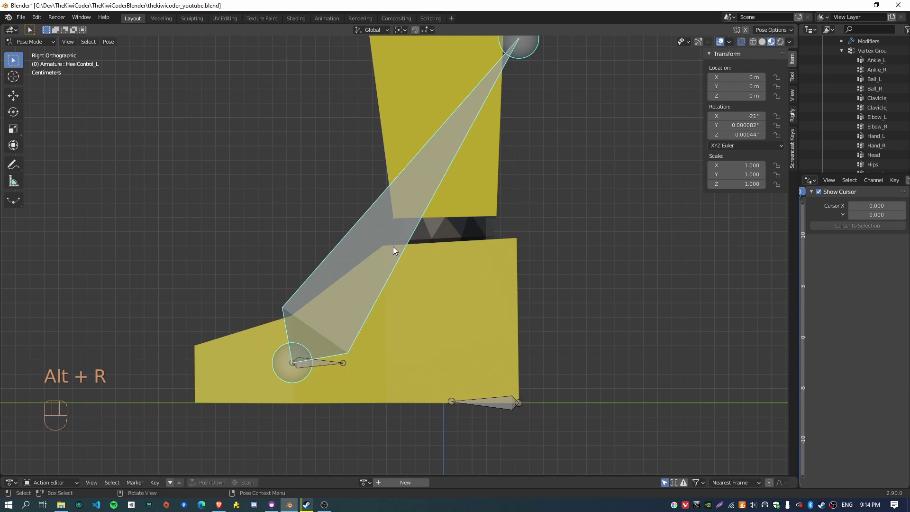
key(alt+r)
click(308, 366)
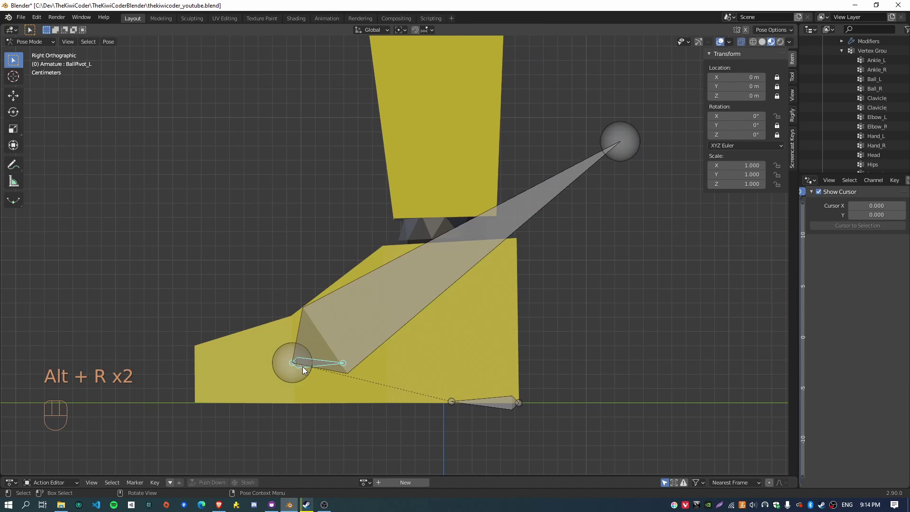
- Add a driver to BallPivot_L's X rotation reading object Armature, bone HeelControl_L
right_click(750, 117)
click(750, 118)
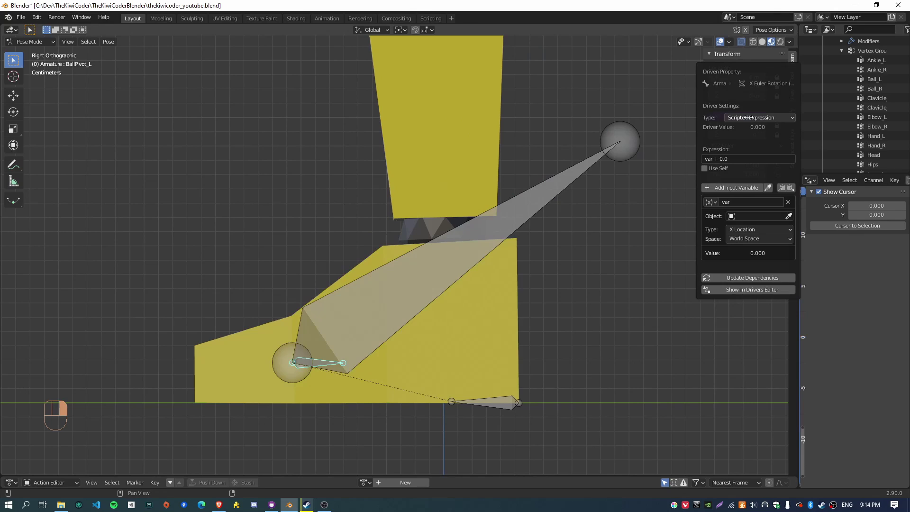
click(754, 226)
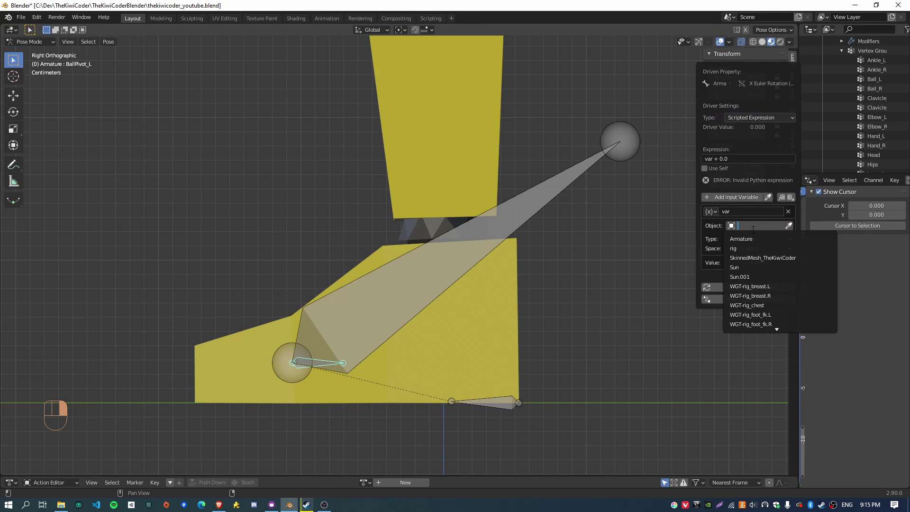
click(747, 240)
click(745, 237)
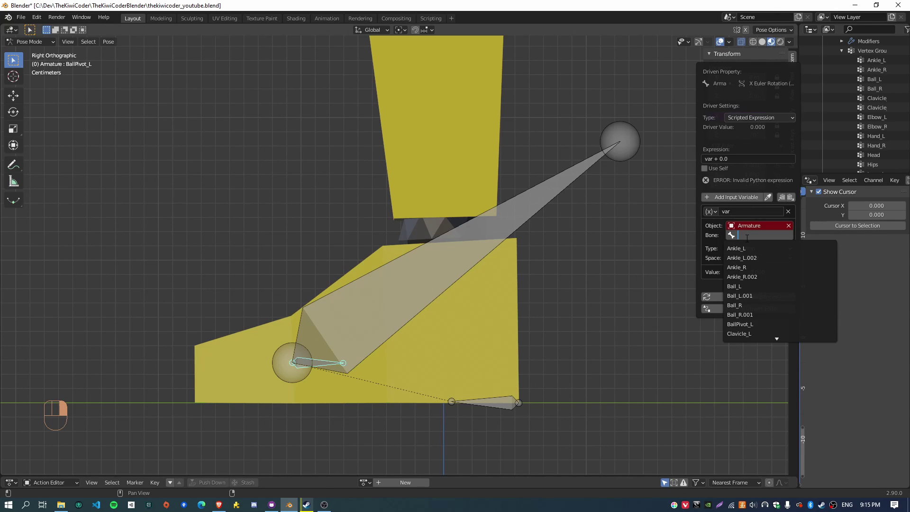
text(hee)
click(755, 248)
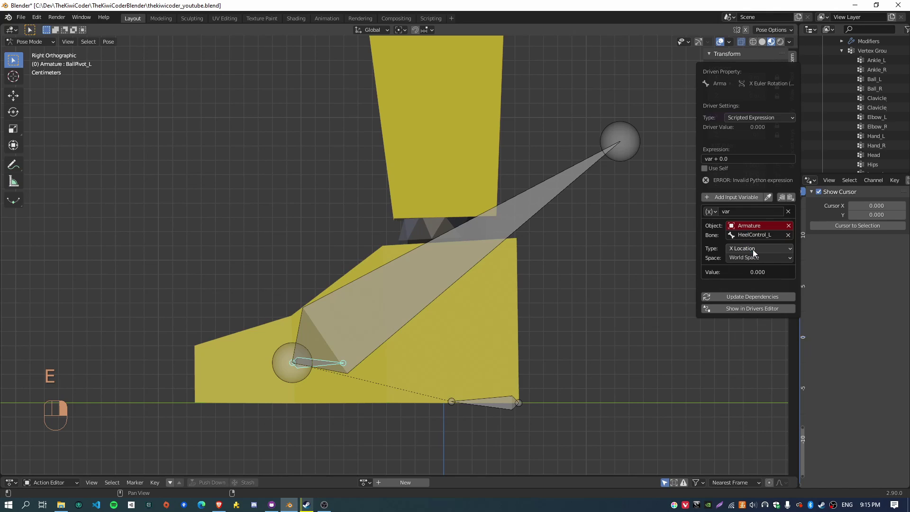
- Set the variable to X Rotation in Local Space and enter expression min(var, 0.0)
click(754, 250)
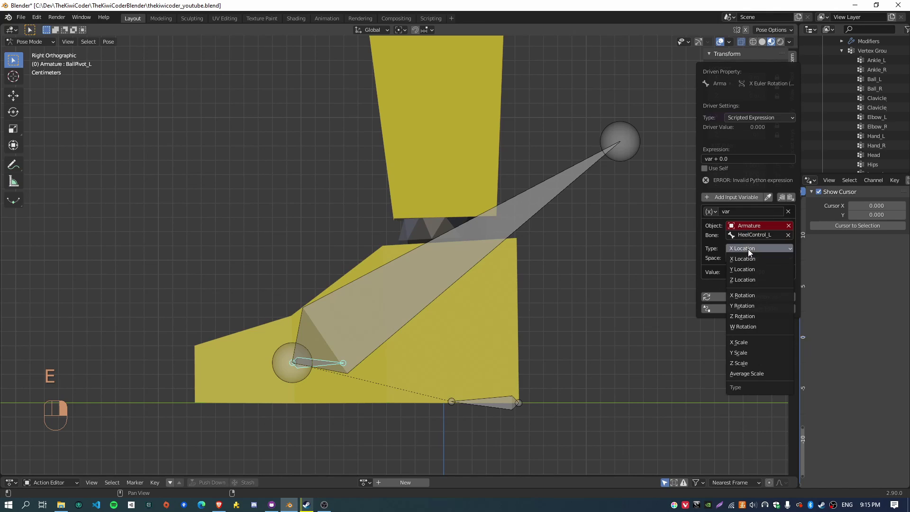
click(750, 296)
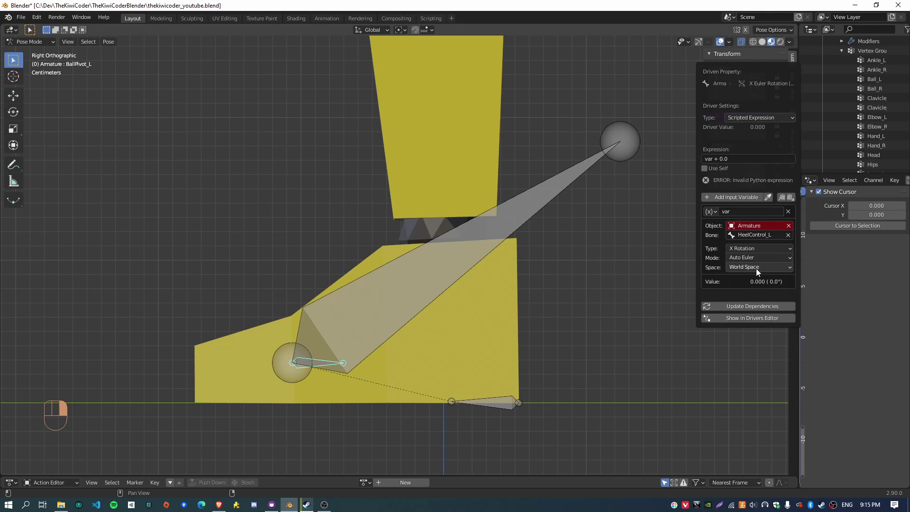
click(756, 268)
click(758, 298)
click(742, 159)
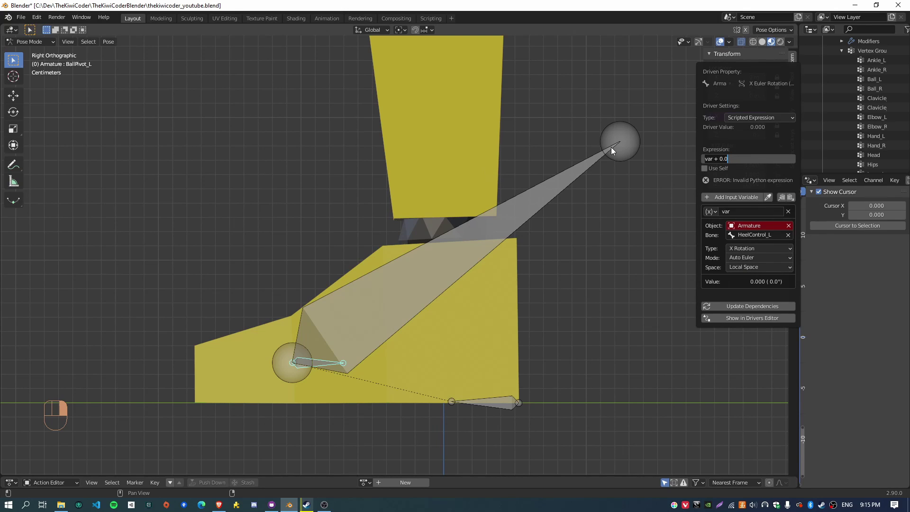
text(min(var, 0.0)-)
- Confirm the expression, then rotate HeelControl_L both ways to test heel and toe lift, and reset it
key(Return)
click(636, 136)
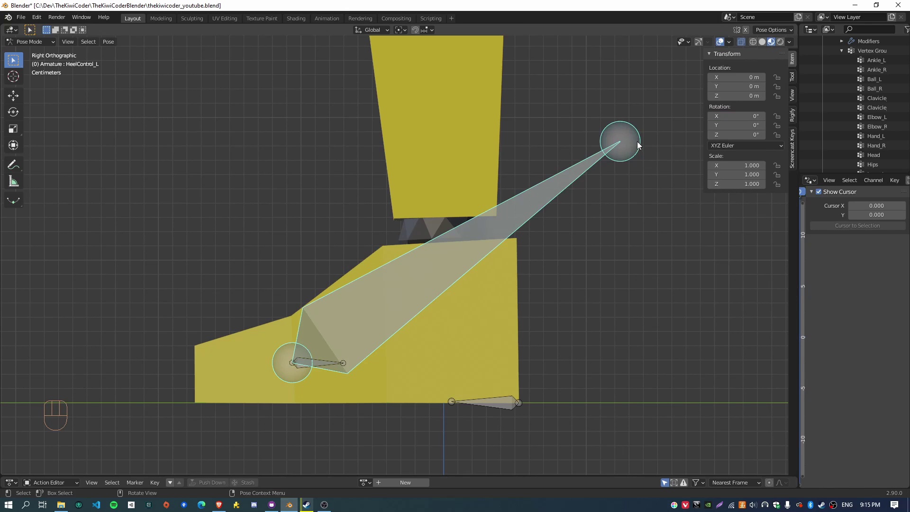
key(r)
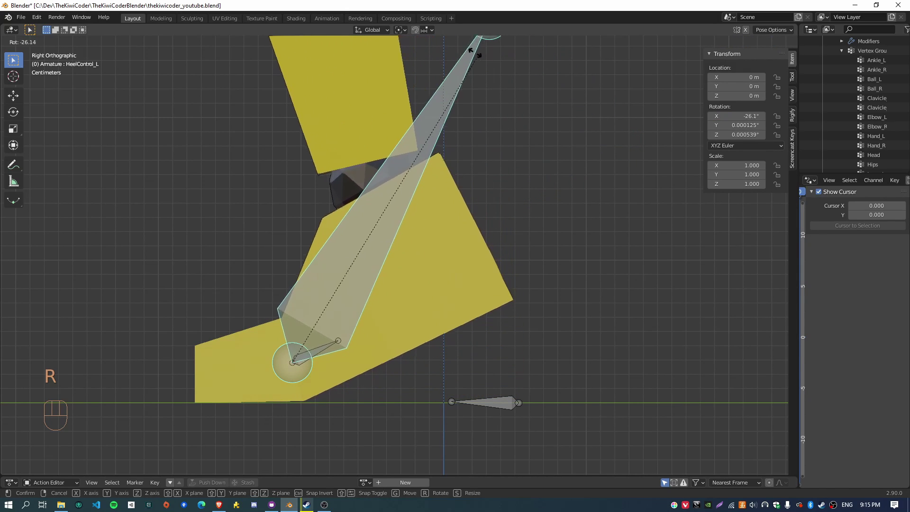
click(447, 56)
scroll(454, 126, down, 2)
key(r)
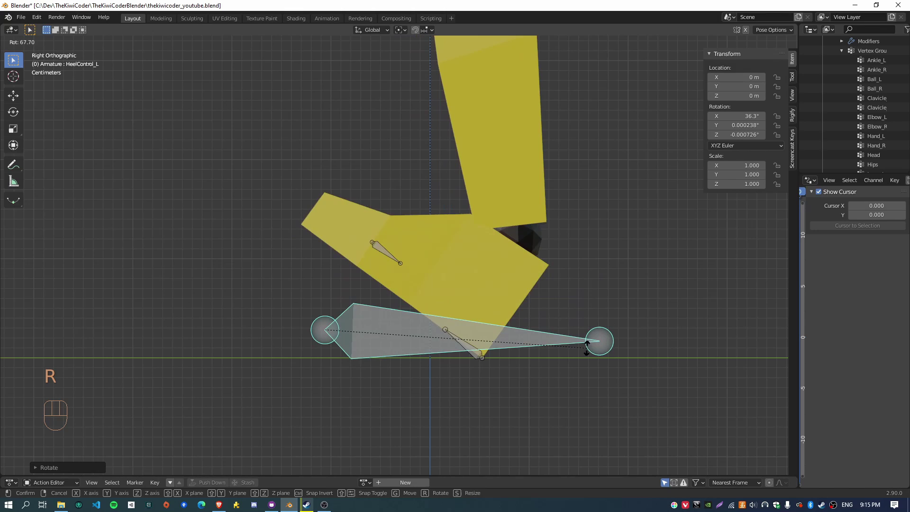
click(586, 344)
key(alt+r)
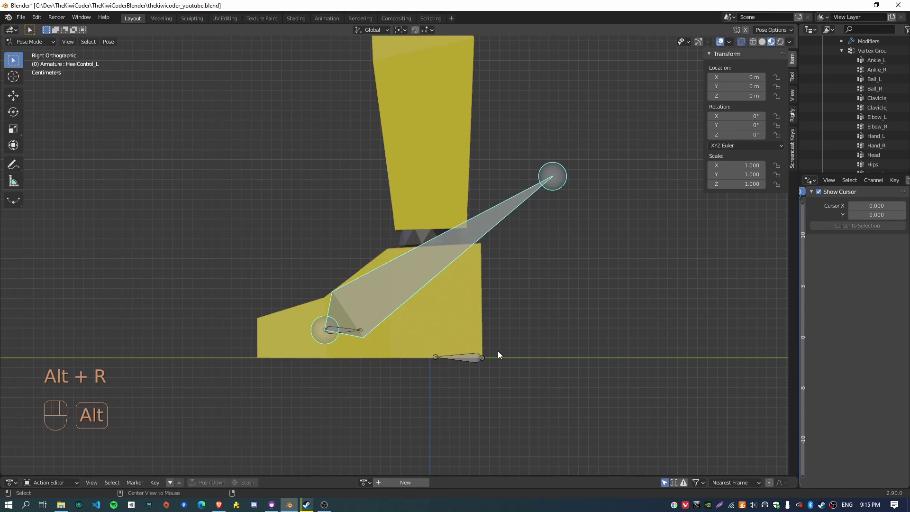
- Move and rotate HeelPivot_L off rest to Y -0.014393 m, Z 0.010934 m
shift+middle_drag(465, 359, 486, 310)
scroll(485, 309, up, 1)
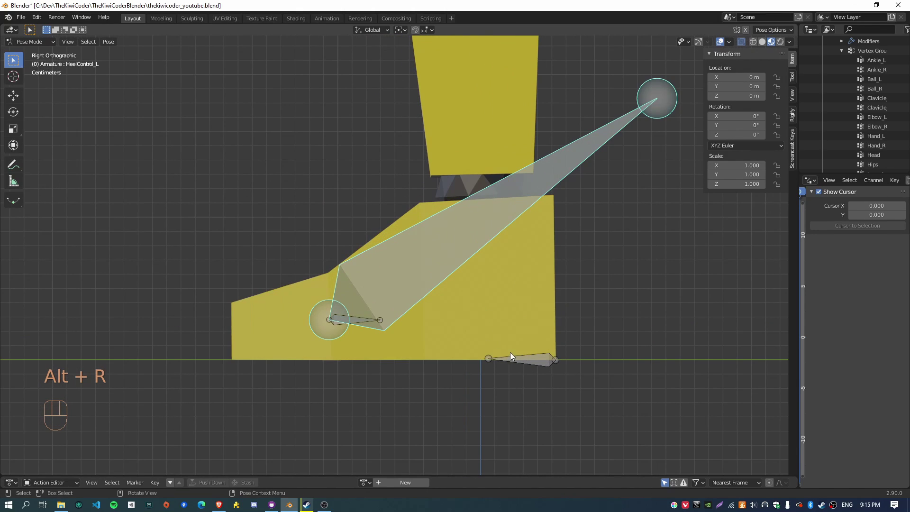
click(524, 356)
key(g)
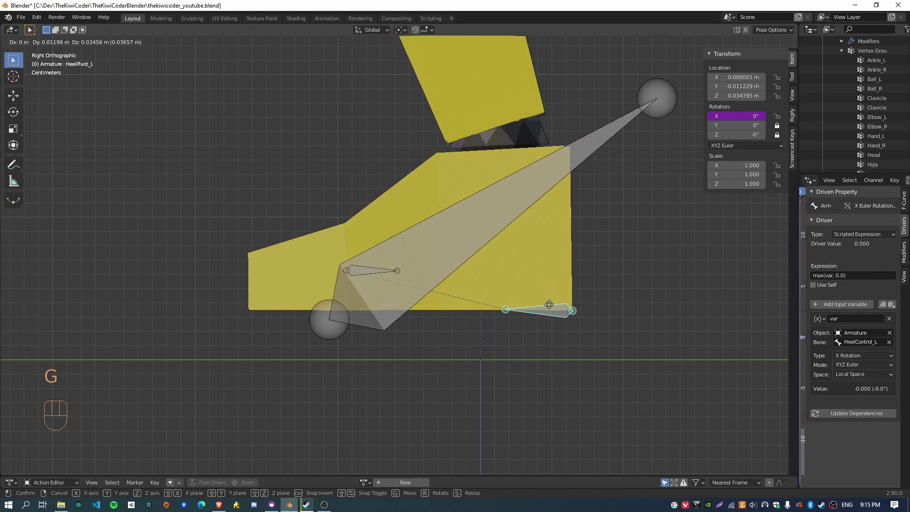
click(545, 342)
key(r)
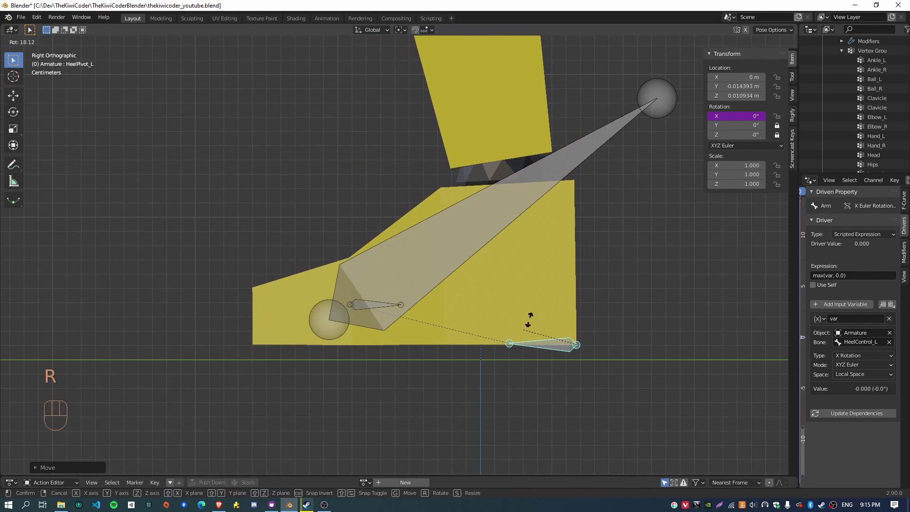
click(532, 335)
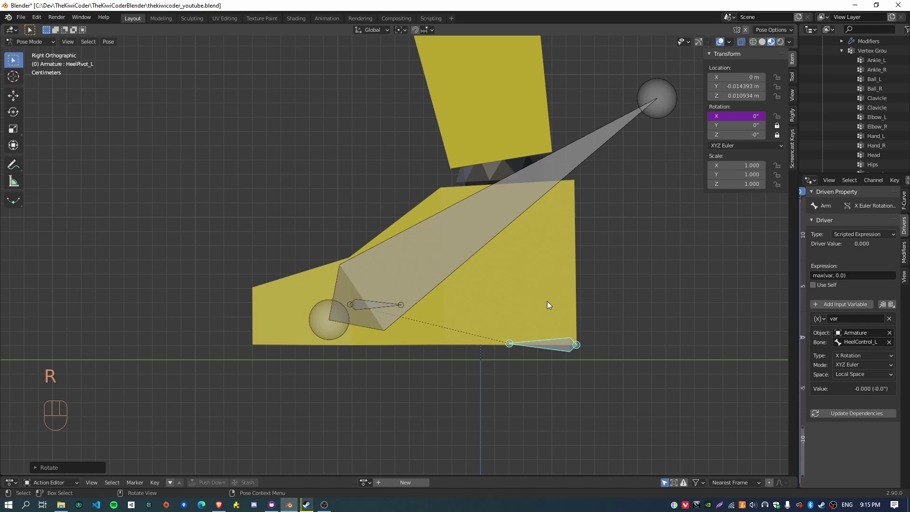
- Clear HeelPivot_L's pose rotation and location, then select HeelControl_L and HeelPivot_L in Edit Mode
key(alt+r)
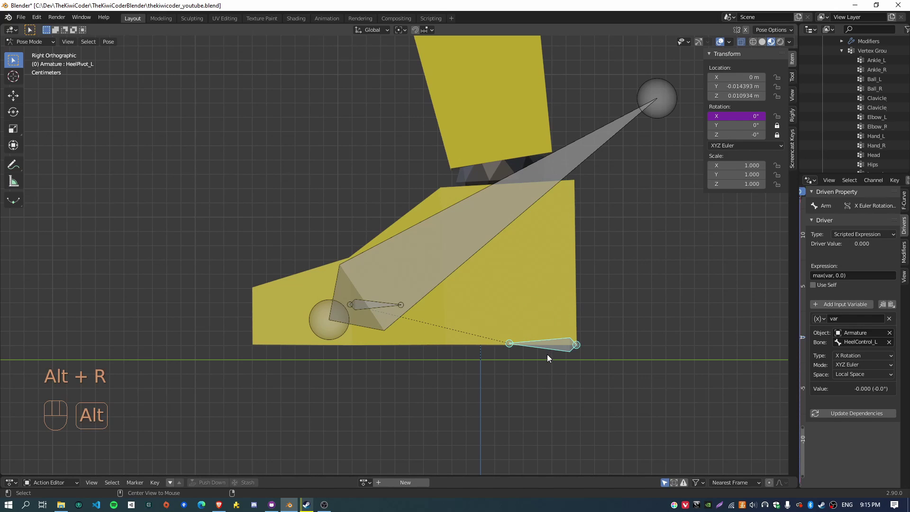
key(alt+g)
key(Tab)
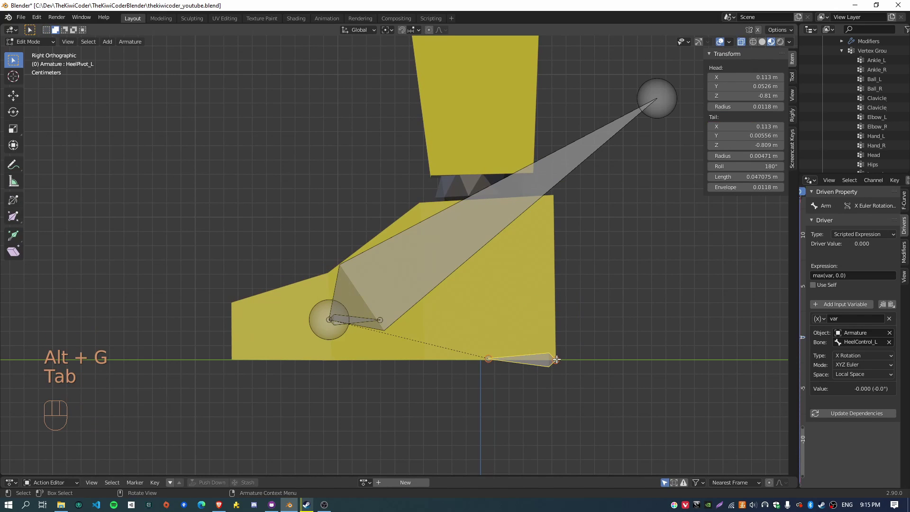
click(440, 232)
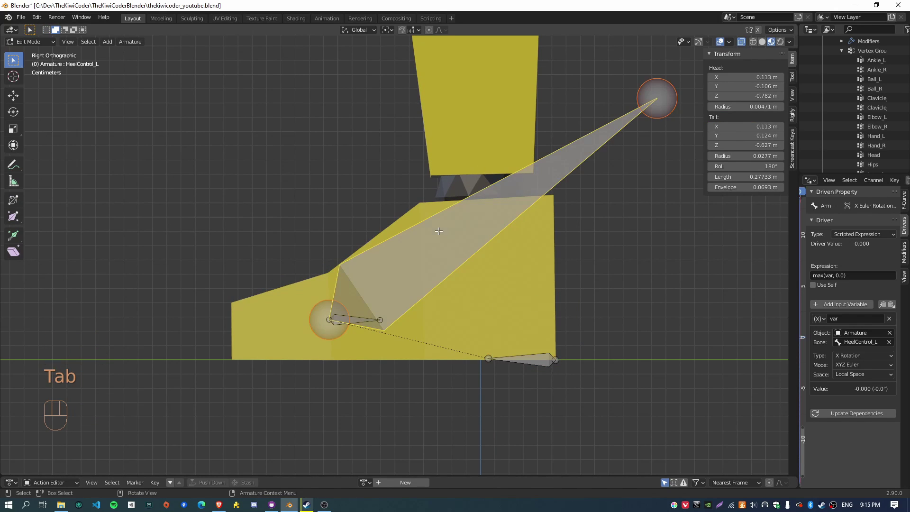
shift+click(532, 363)
- Extrude a new bone from the heel bone's tip to the back of the heel and clear its parent
click(556, 360)
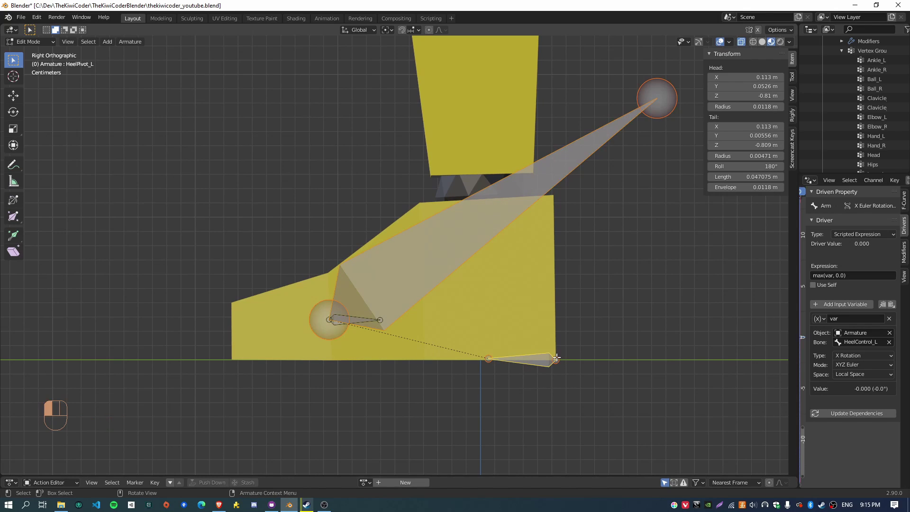
click(557, 360)
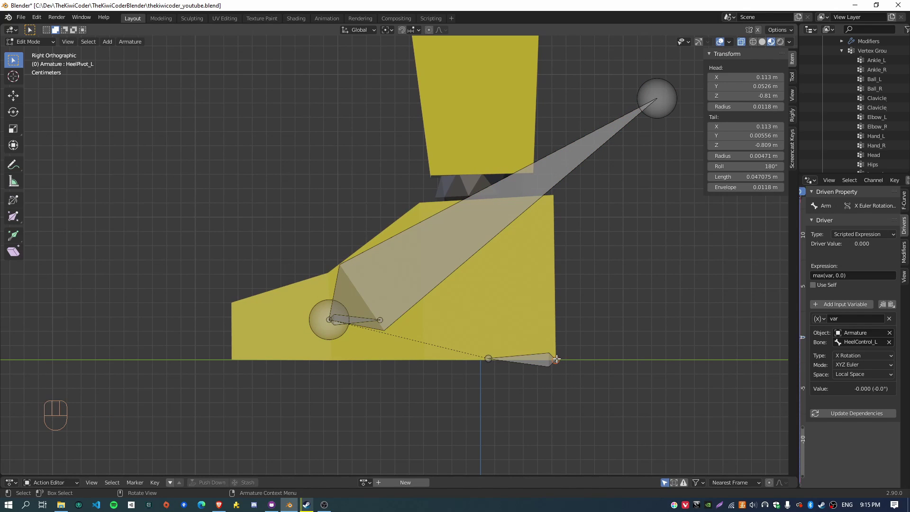
key(e)
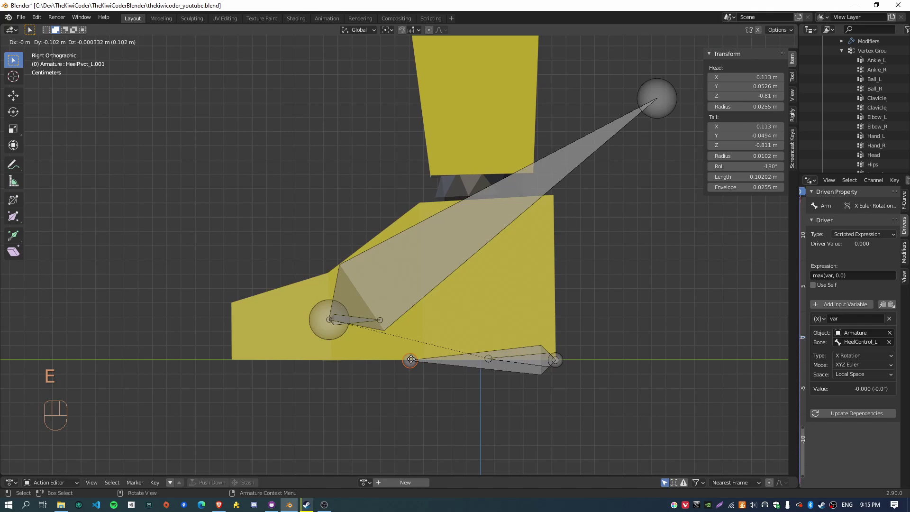
click(220, 361)
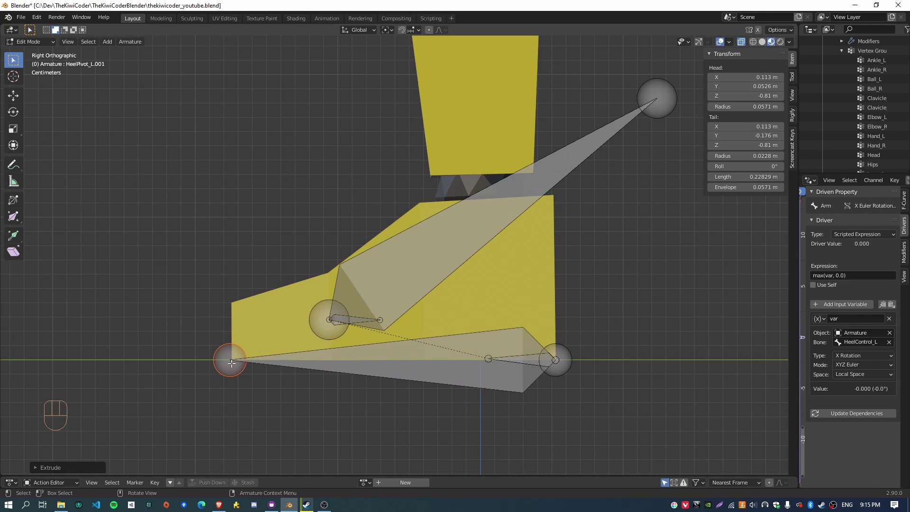
click(406, 360)
key(alt+p)
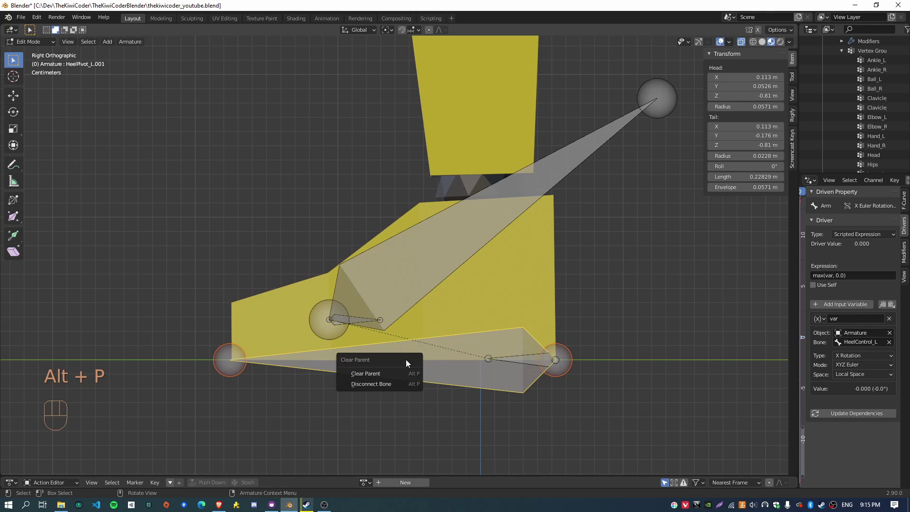
click(394, 373)
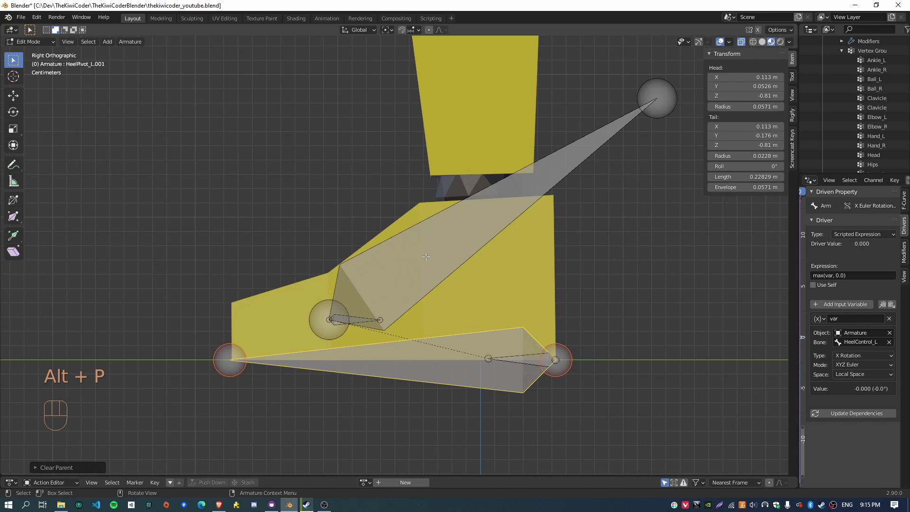
- Parent the new heel bone and HeelControl_L together using Keep Offset
click(426, 258)
shift+click(420, 362)
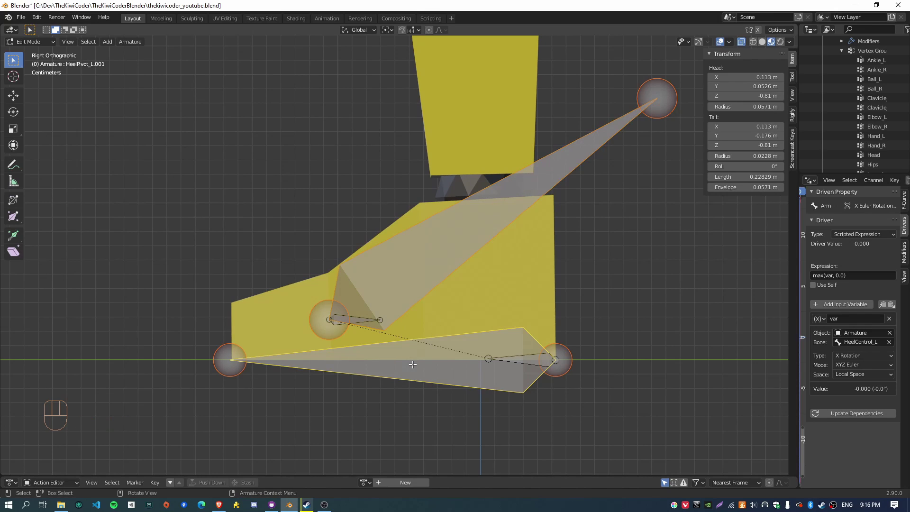
key(alt+p)
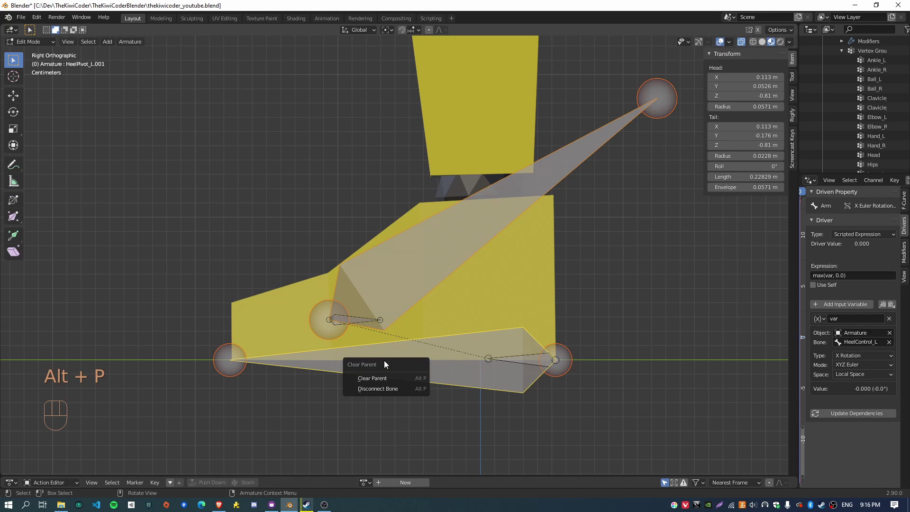
key(ctrl+p)
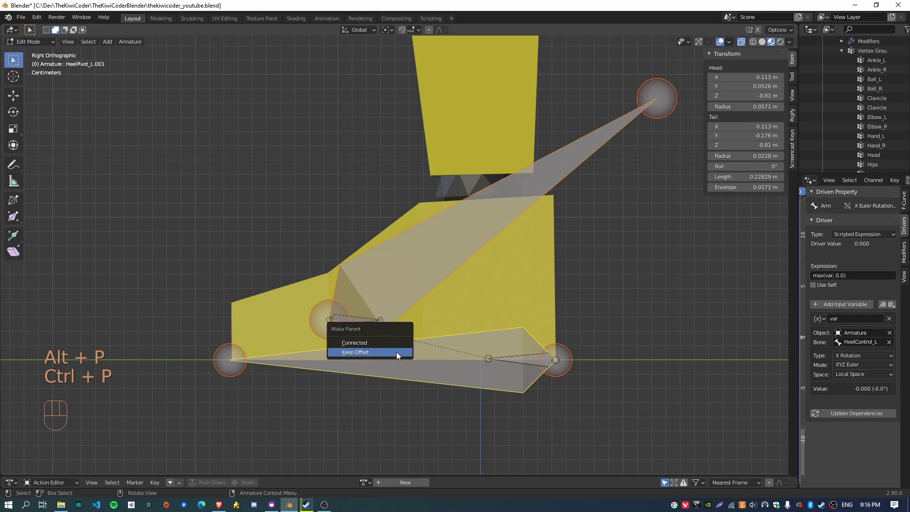
click(395, 350)
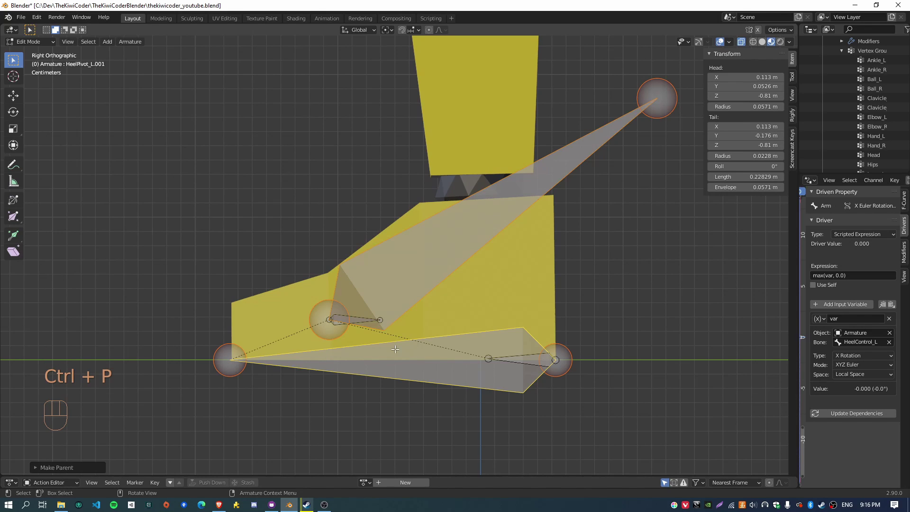
- Parent the small HeelPivot_L bone to HeelPivot_L.001 with Keep Offset
click(527, 357)
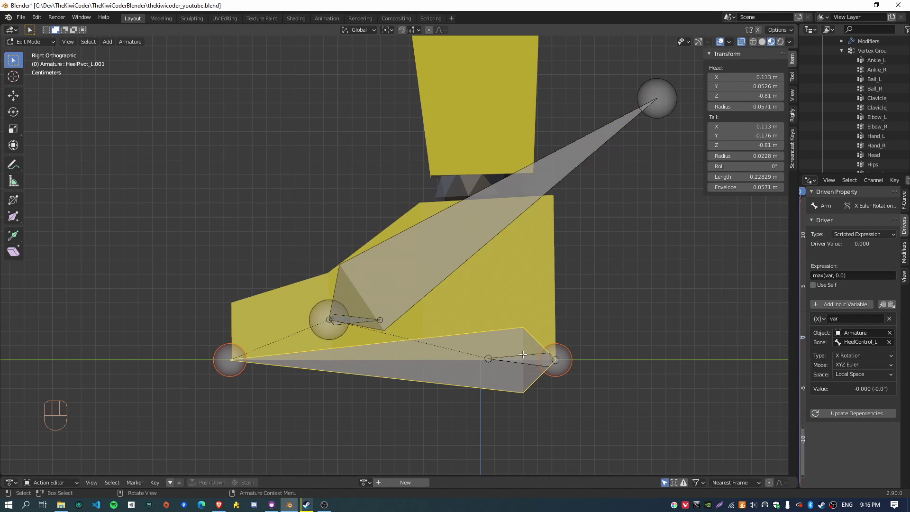
click(527, 355)
click(526, 354)
click(527, 355)
click(526, 354)
shift+click(468, 347)
key(ctrl+p)
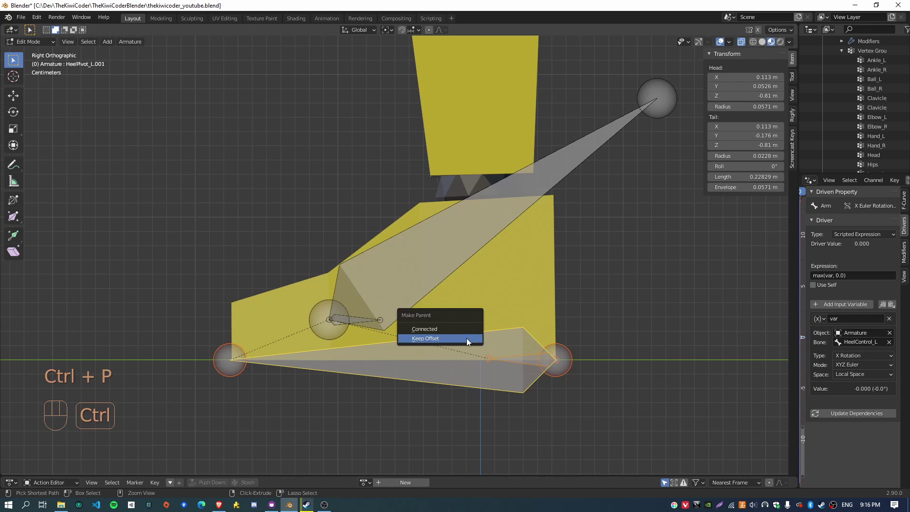
click(467, 339)
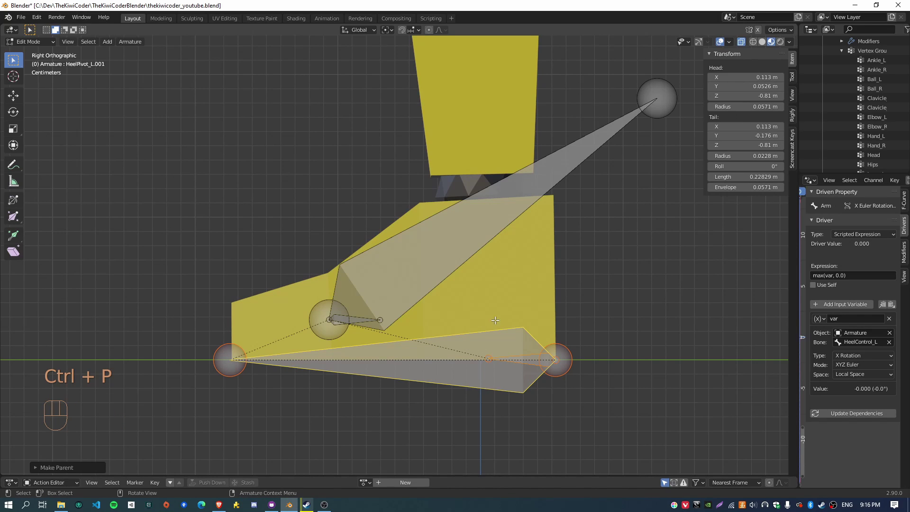
mouse_move(495, 320)
shift+middle_down()
mouse_move(467, 315)
mouse_move(490, 331)
shift+middle_up()
scroll(467, 315, up, 1)
scroll(461, 319, down, 1)
scroll(478, 229, up, 1)
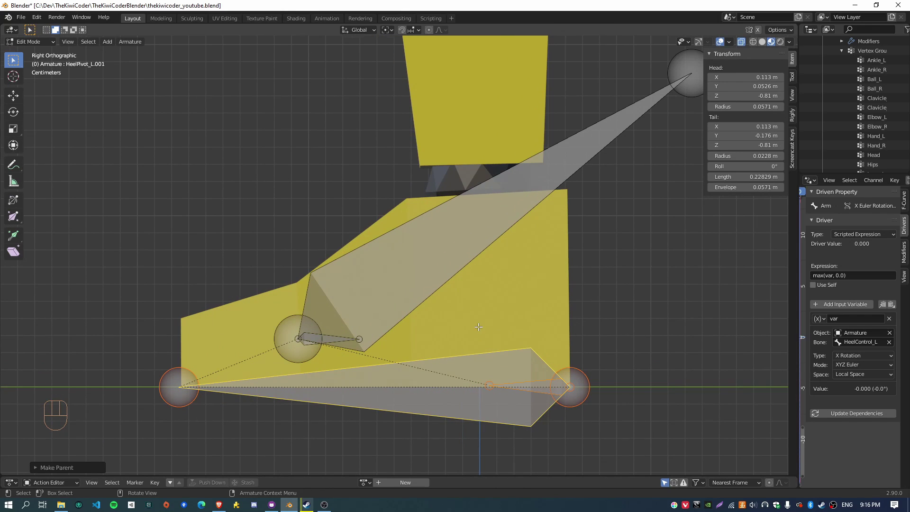
scroll(478, 327, down, 2)
key(Tab)
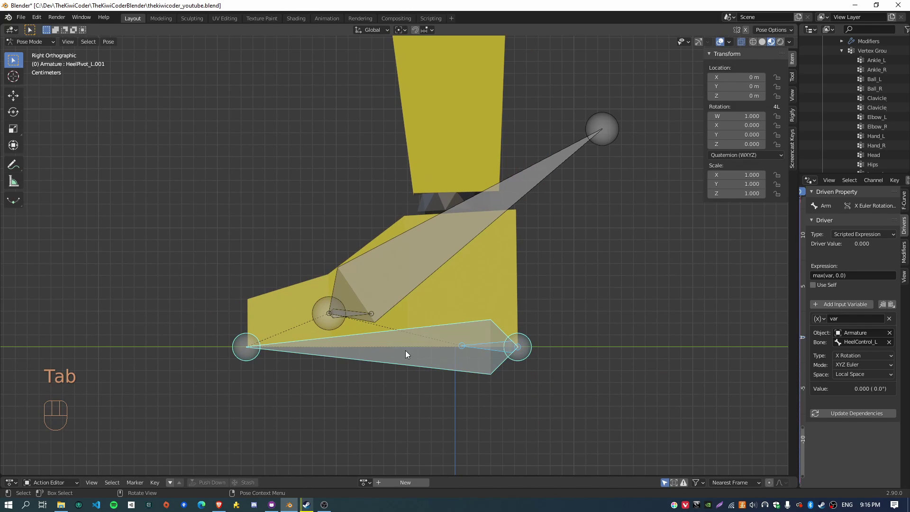
key(g)
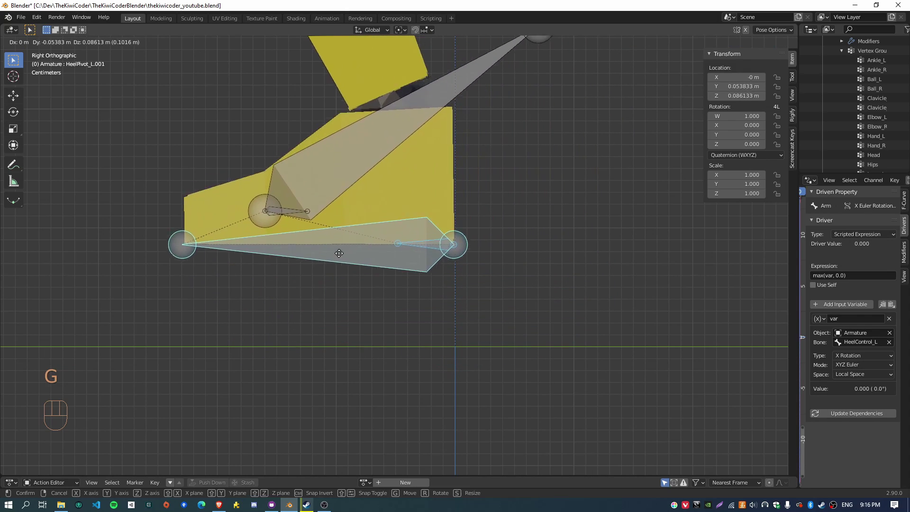
click(416, 323)
key(r)
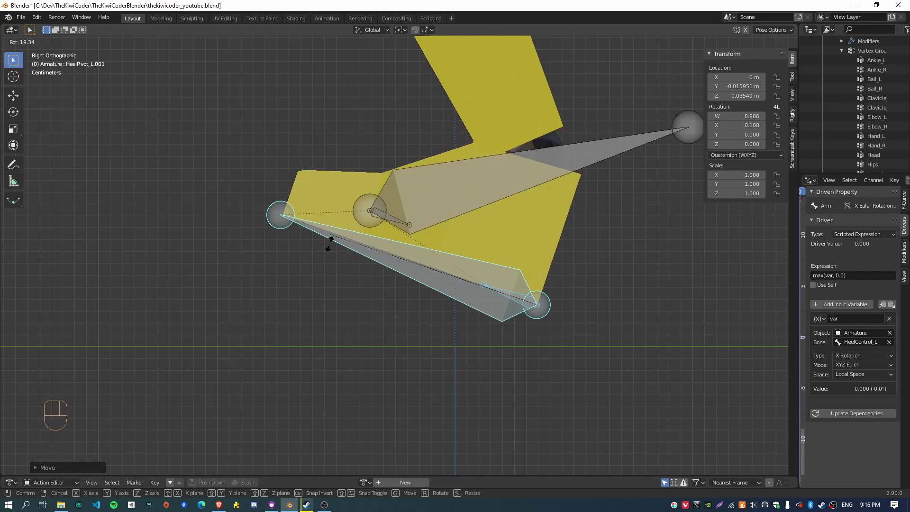
click(306, 259)
key(alt+r)
click(593, 108)
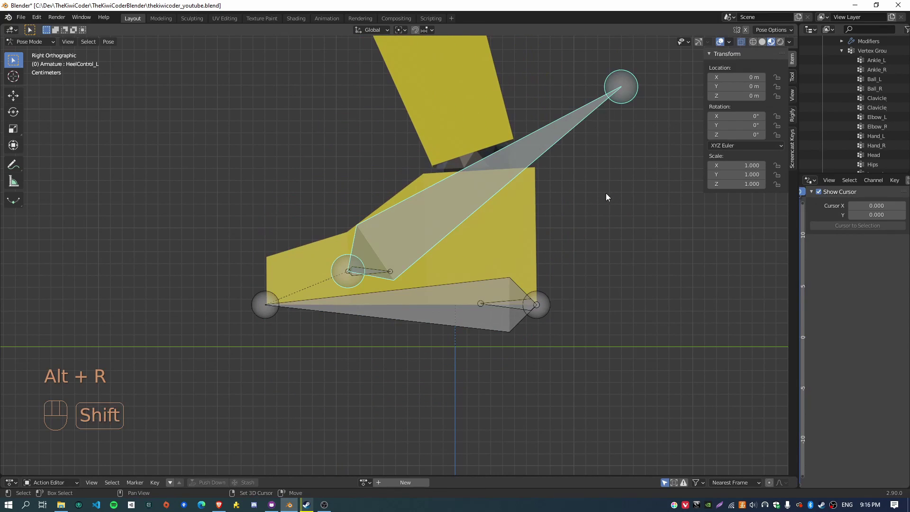
key(alt+r)
key(r)
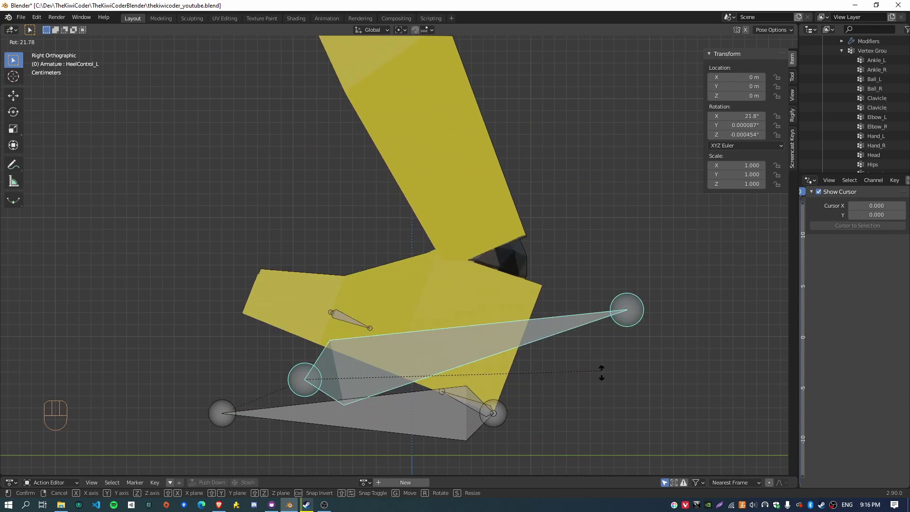
click(562, 253)
key(alt+r)
shift+middle_drag(505, 370, 568, 286)
click(420, 324)
key(alt+g)
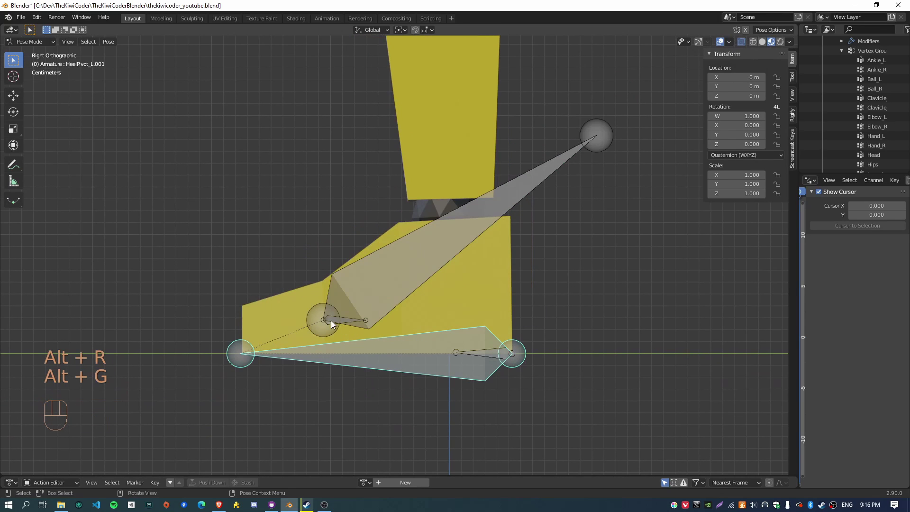
- Select the small HeelPivot_L and BallPivot_L driver bones together
click(330, 321)
shift+middle_drag(513, 357, 564, 394)
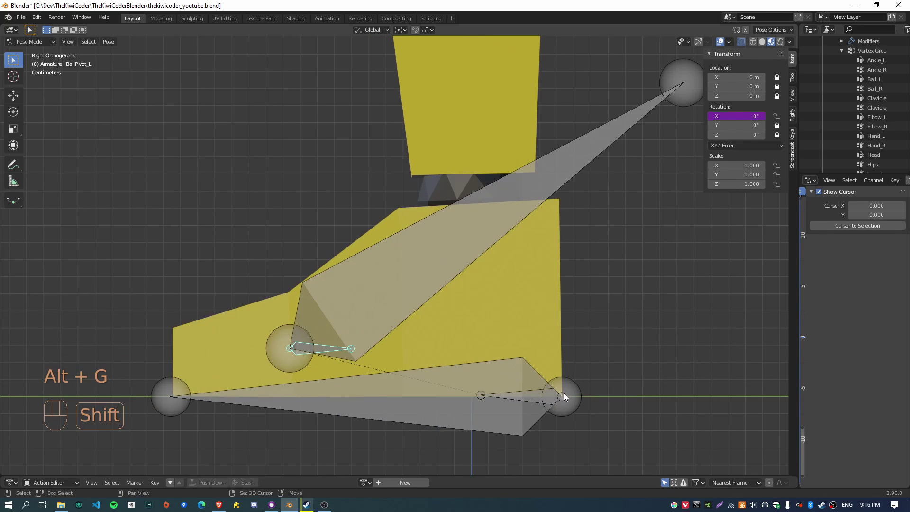
scroll(497, 331, up, 2)
shift+click(497, 331)
click(453, 315)
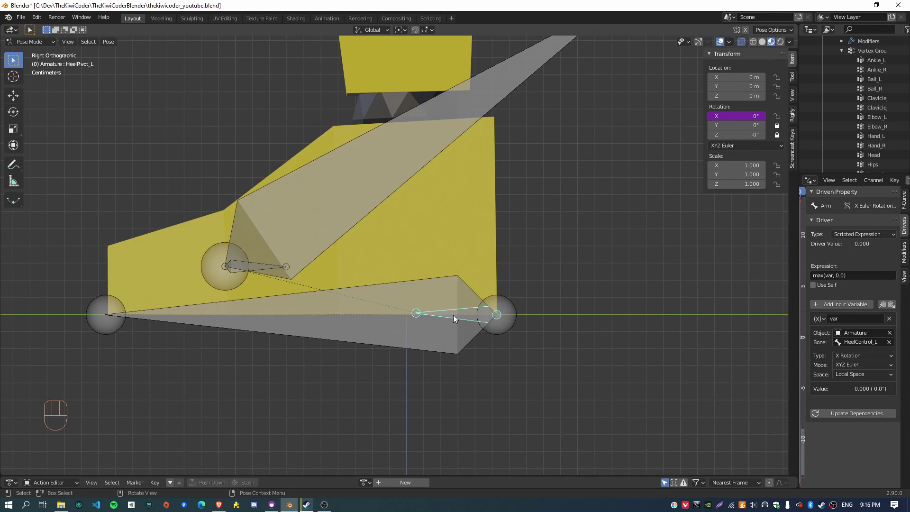
shift+click(233, 272)
shift+middle_drag(289, 260, 339, 302)
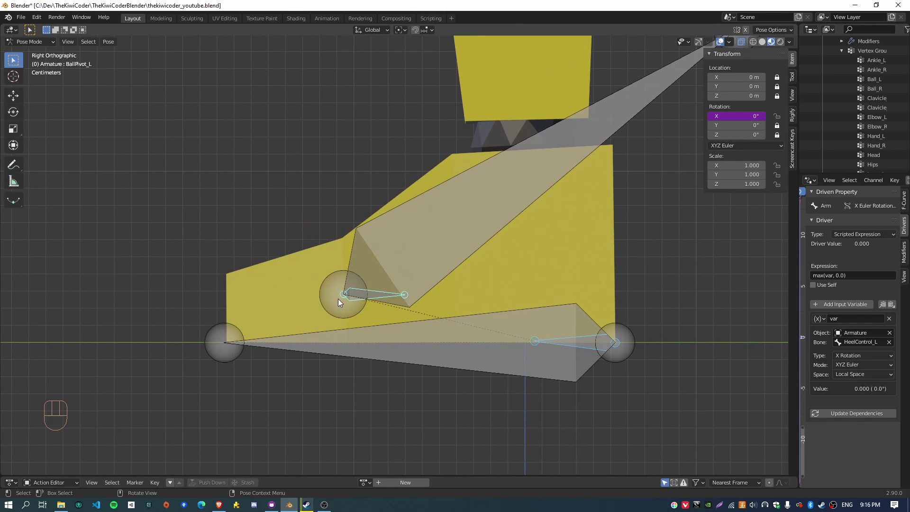
shift+middle_drag(508, 281, 491, 303)
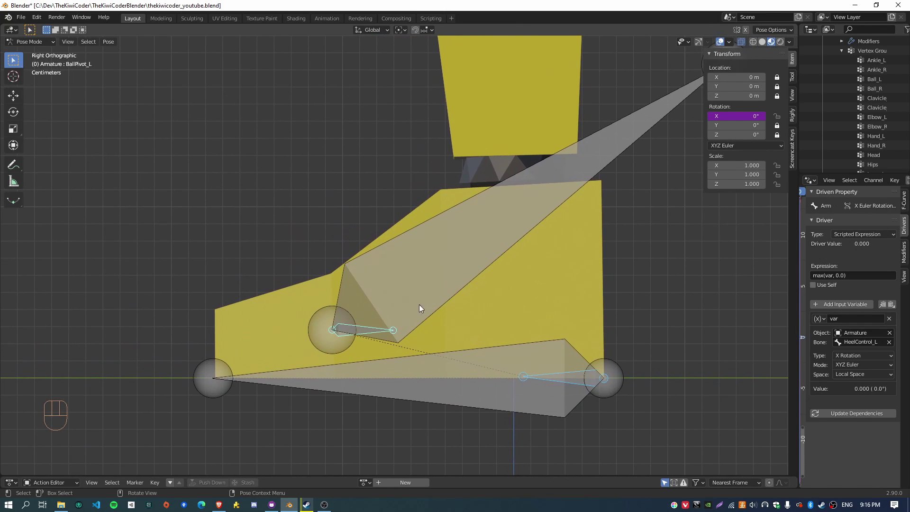
- Move both driver bones to another bone layer via Pose > Change Bone Layers, then select HeelControl_L
click(108, 42)
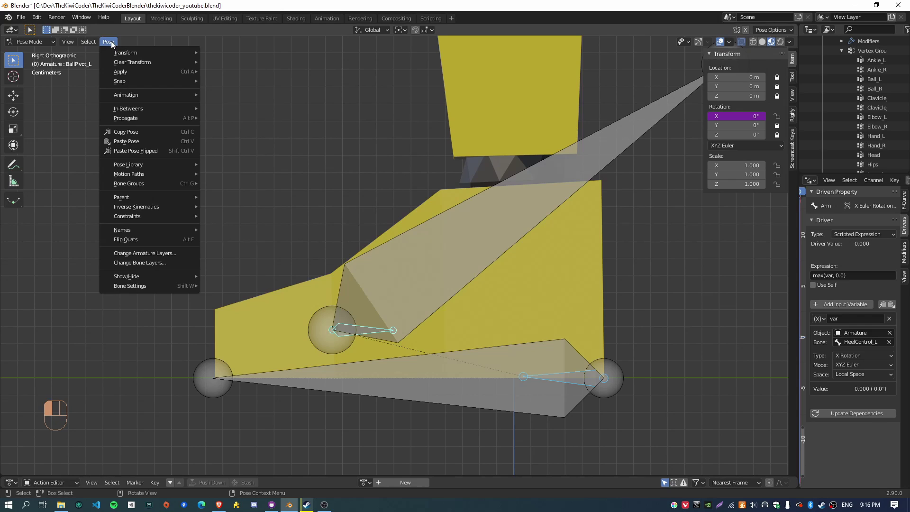
click(159, 263)
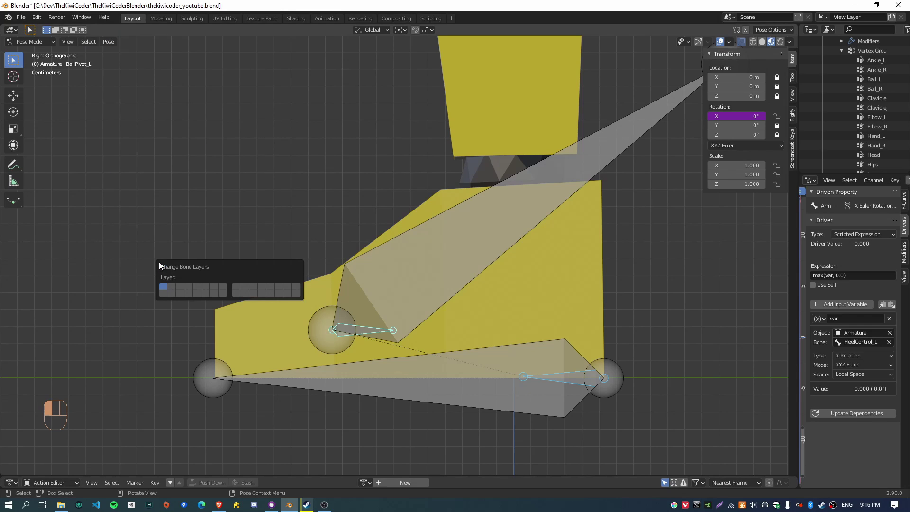
click(222, 287)
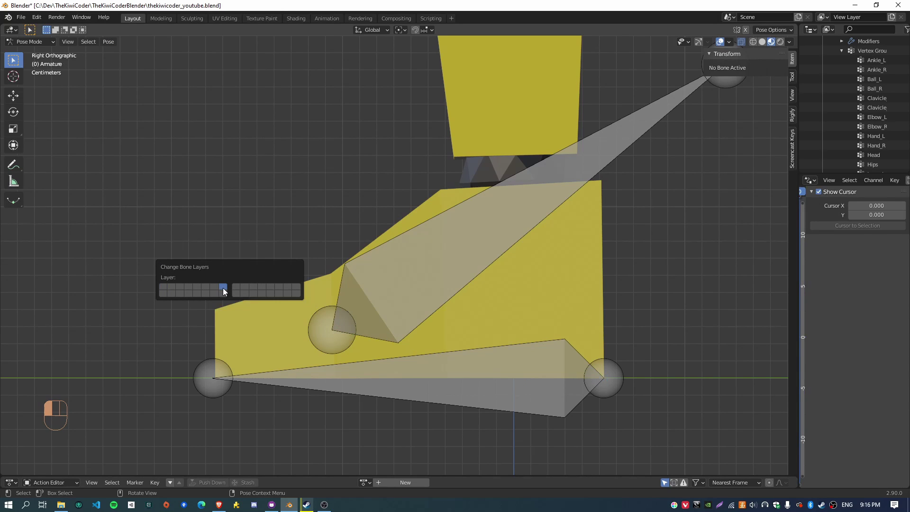
scroll(668, 277, down, 5)
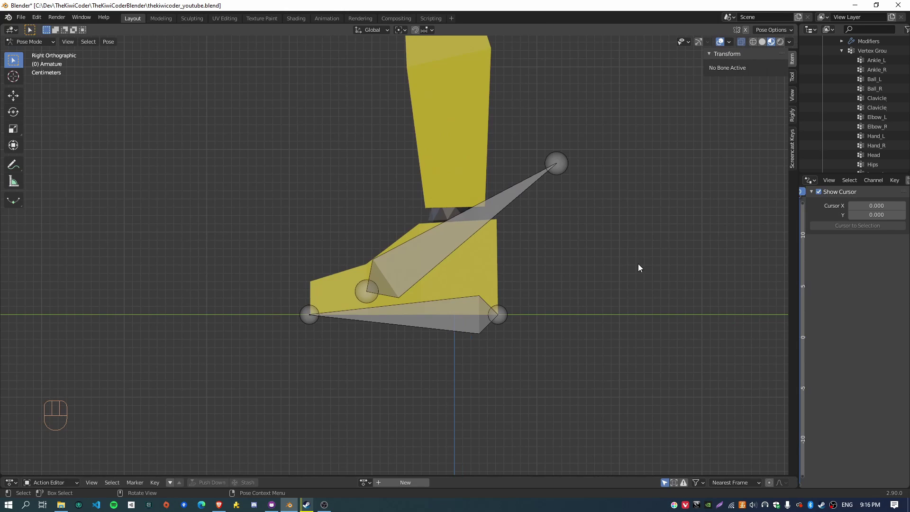
shift+scroll(638, 263, up, 2)
click(424, 295)
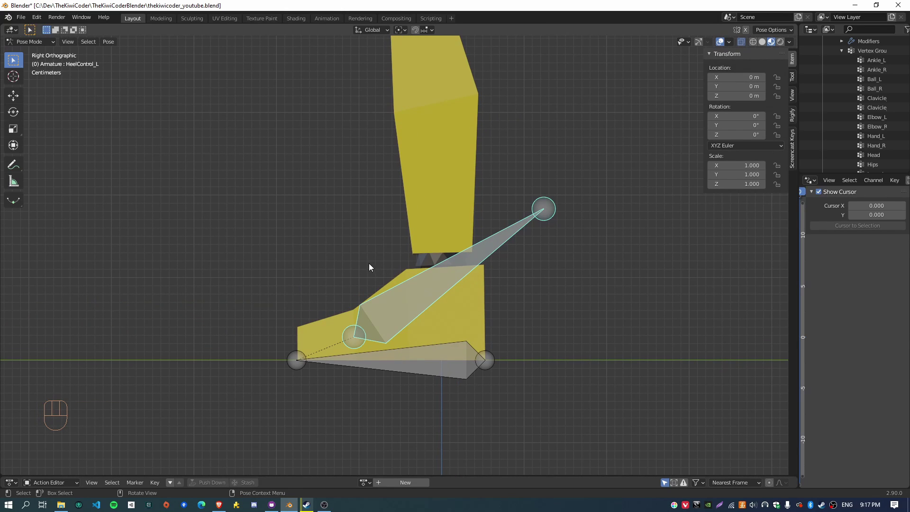
key(r)
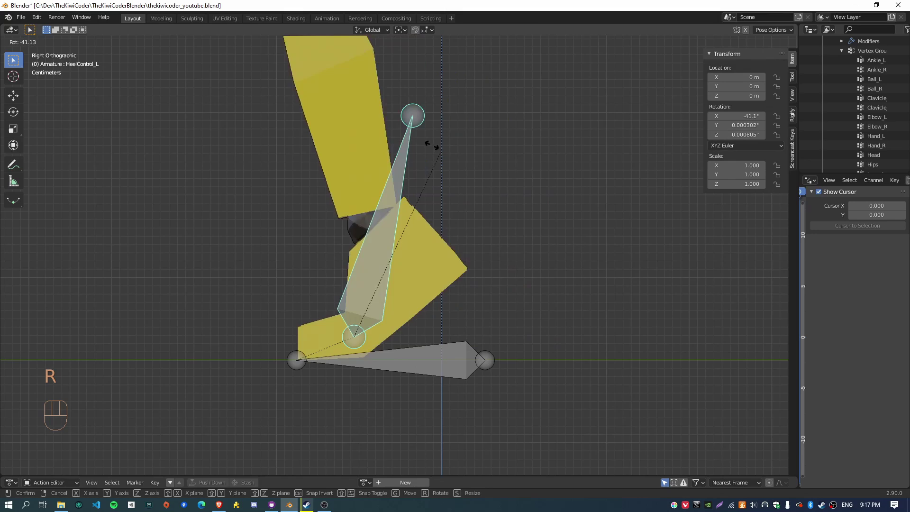
click(560, 279)
key(alt+r)
click(417, 368)
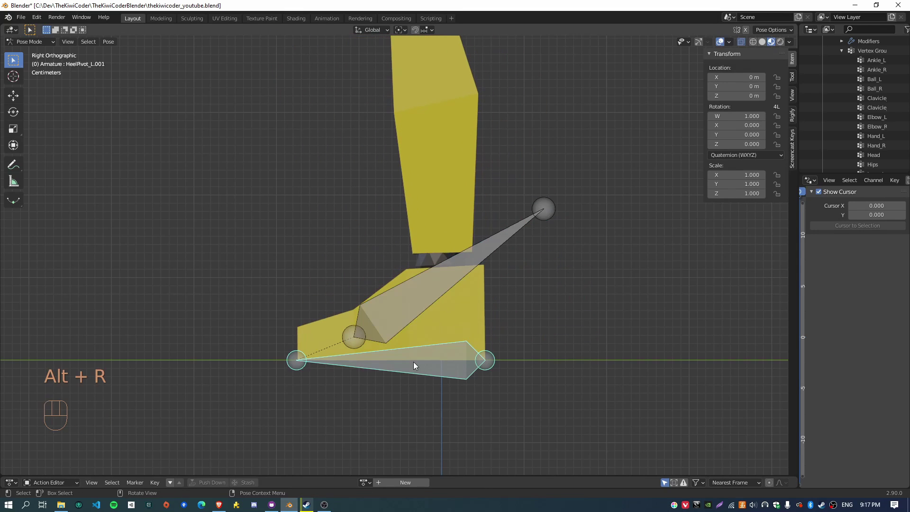
key(g)
click(417, 228)
key(r)
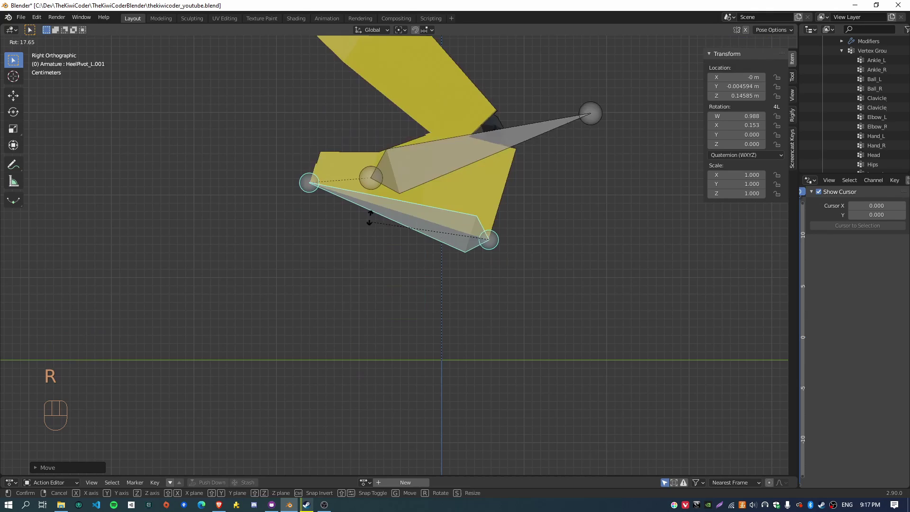
click(484, 327)
key(alt+r)
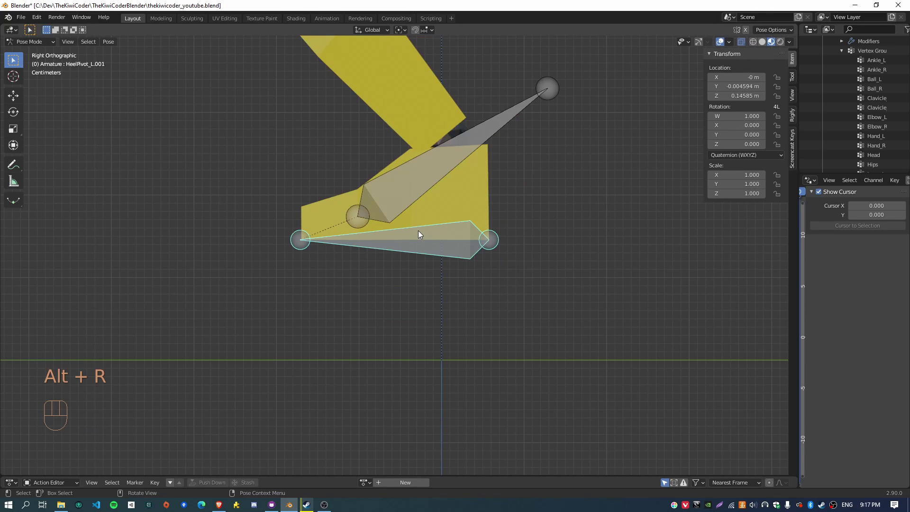
key(alt+g)
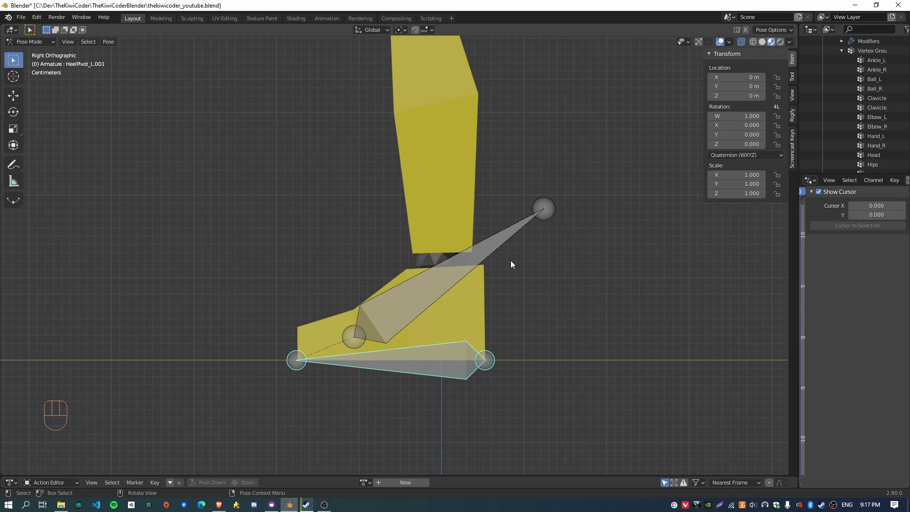
scroll(510, 264, up, 2)
shift+middle_drag(548, 315, 511, 318)
scroll(481, 317, down, 1)
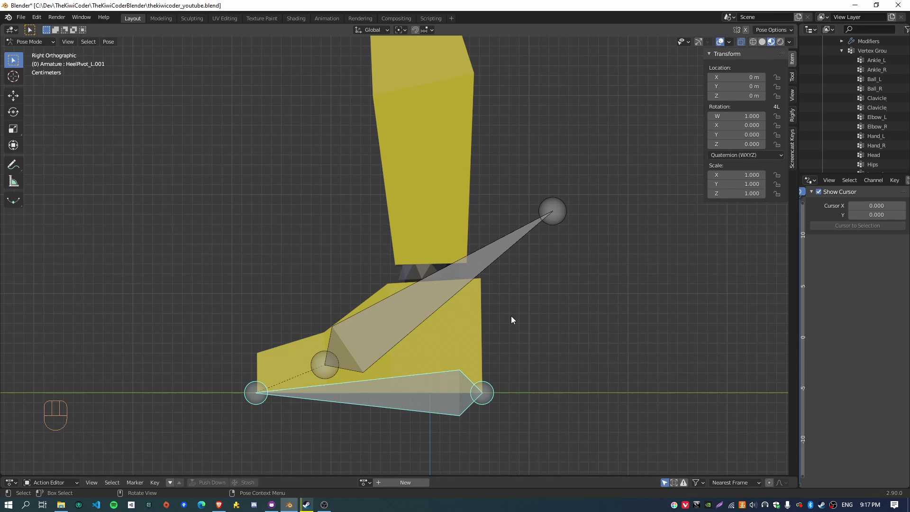
click(494, 252)
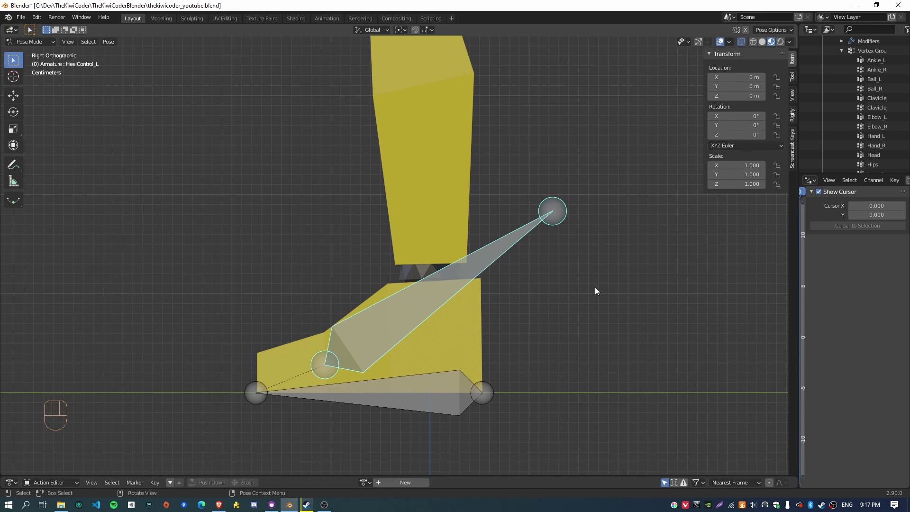